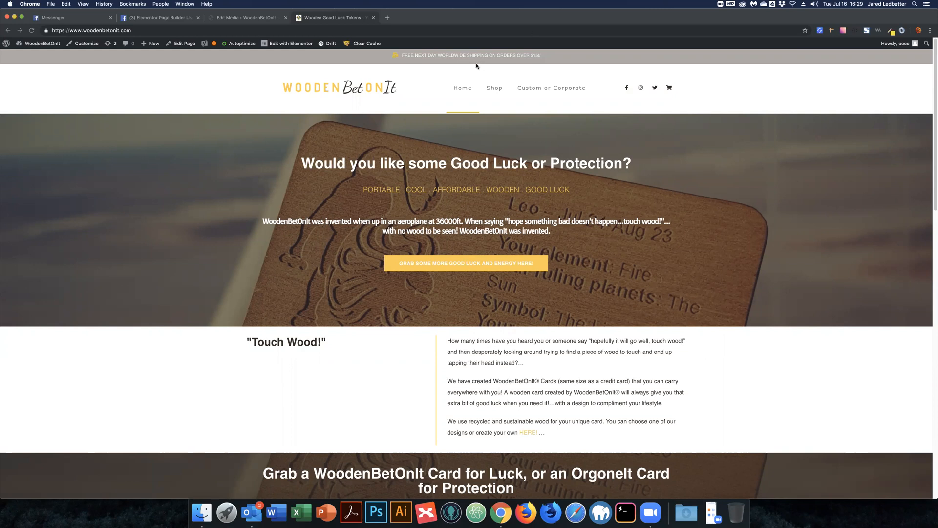
# Open the Ganesha WoodenBetOnIt Card product page from the shop's latest cards
pyautogui.click(495, 89)
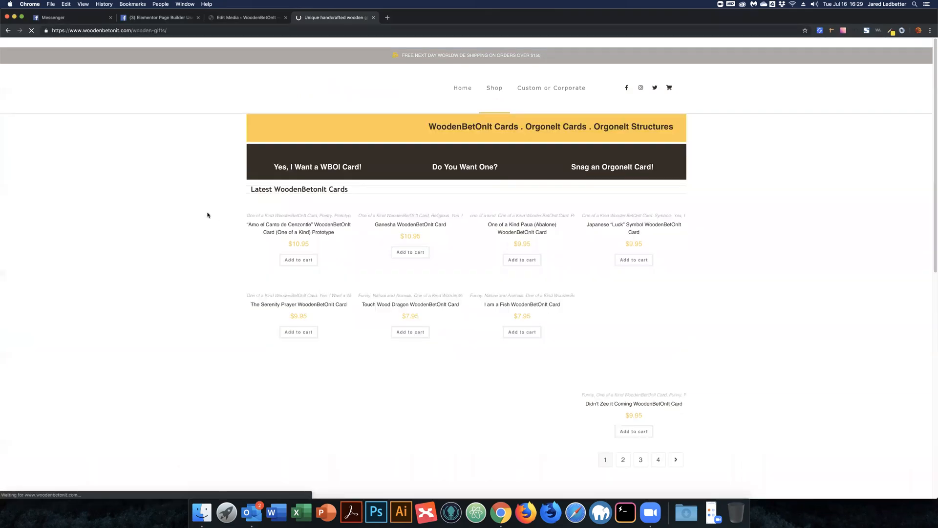
pyautogui.scroll(-1, 414, 208)
pyautogui.scroll(-3, 414, 208)
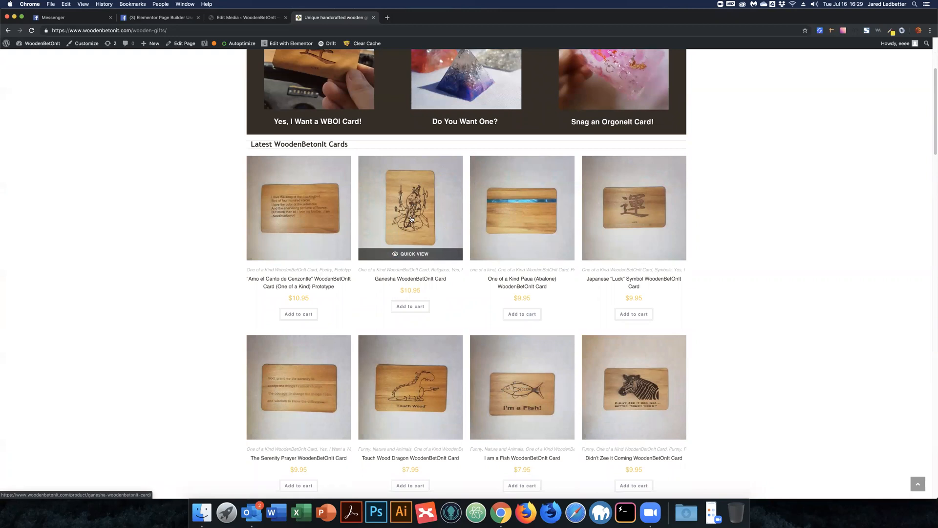
pyautogui.click(366, 97)
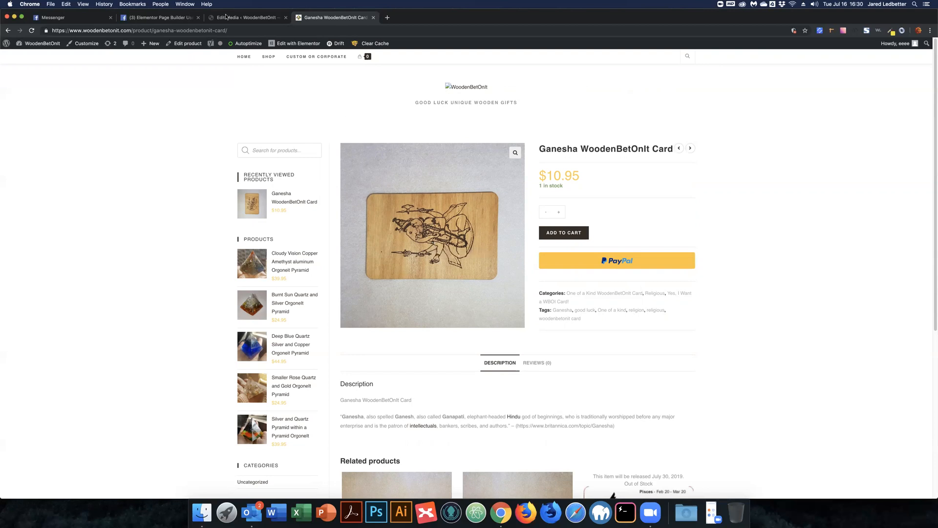
# Go from the Ganesha image's edit page to the WordPress Media Library and return to the product page
pyautogui.click(250, 18)
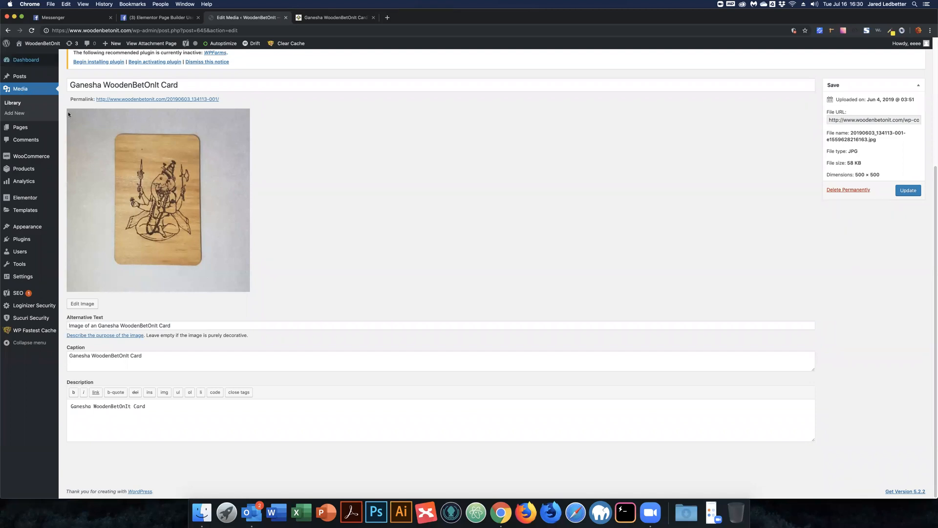
pyautogui.click(187, 99)
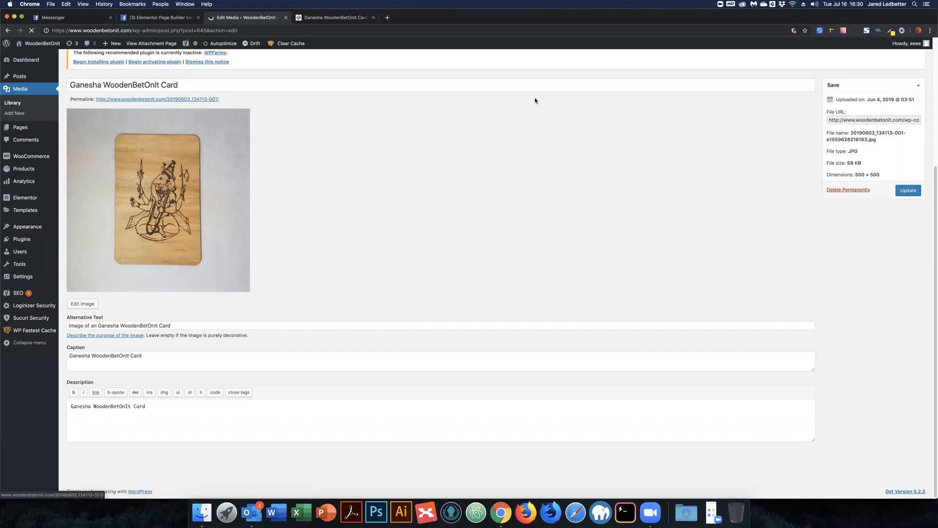
pyautogui.click(316, 21)
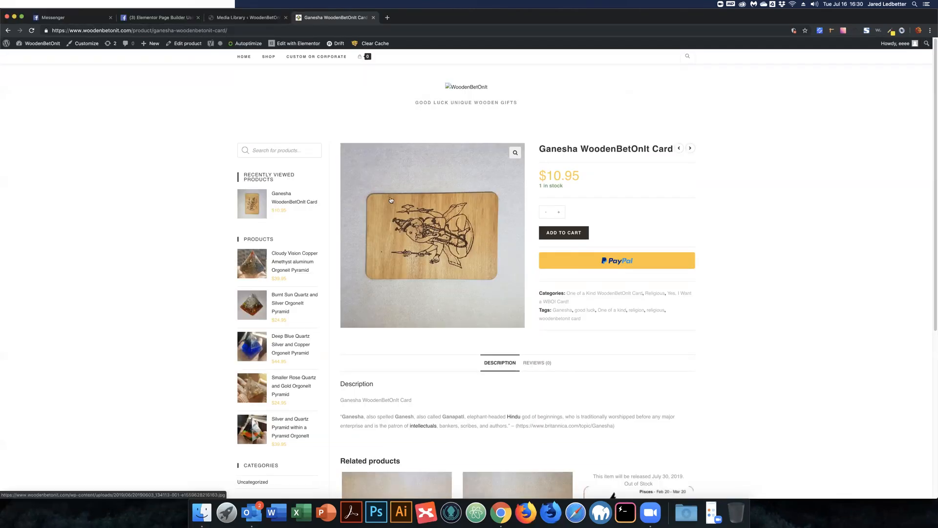
pyautogui.rightClick(448, 235)
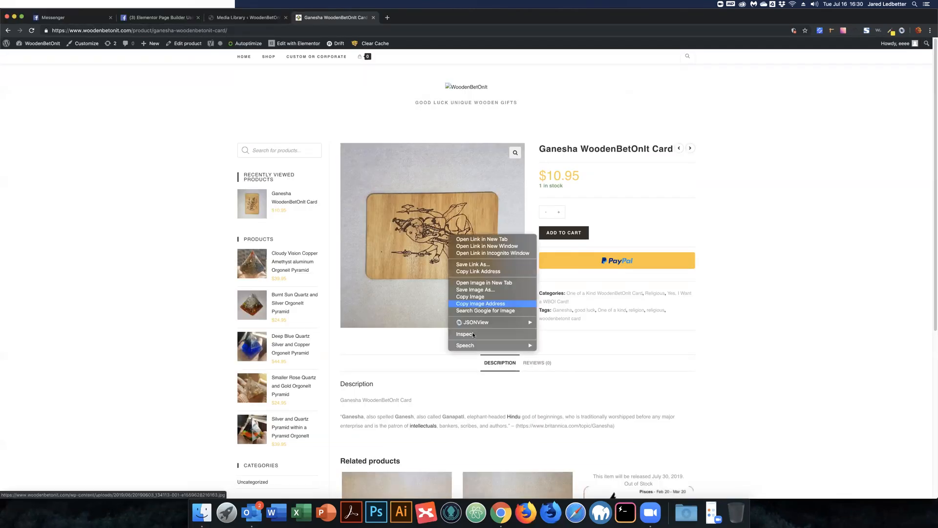
pyautogui.click(487, 331)
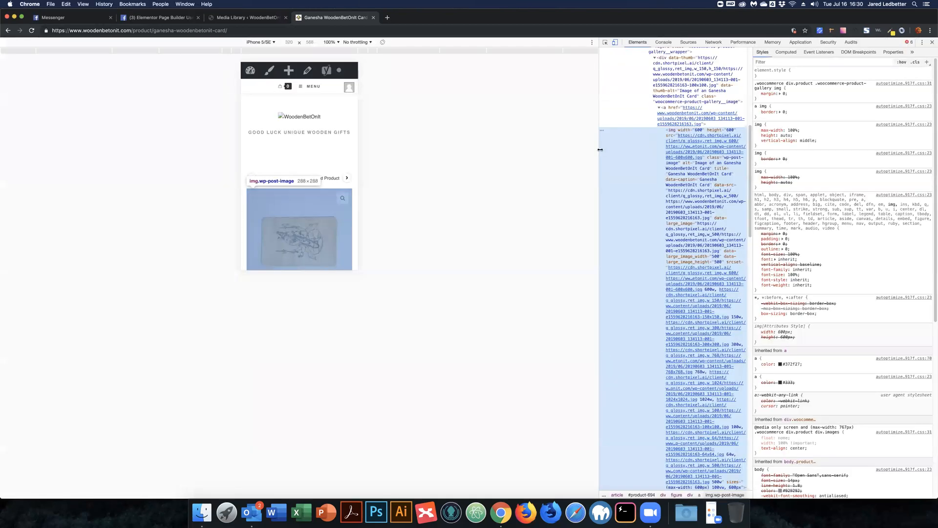
pyautogui.click(260, 42)
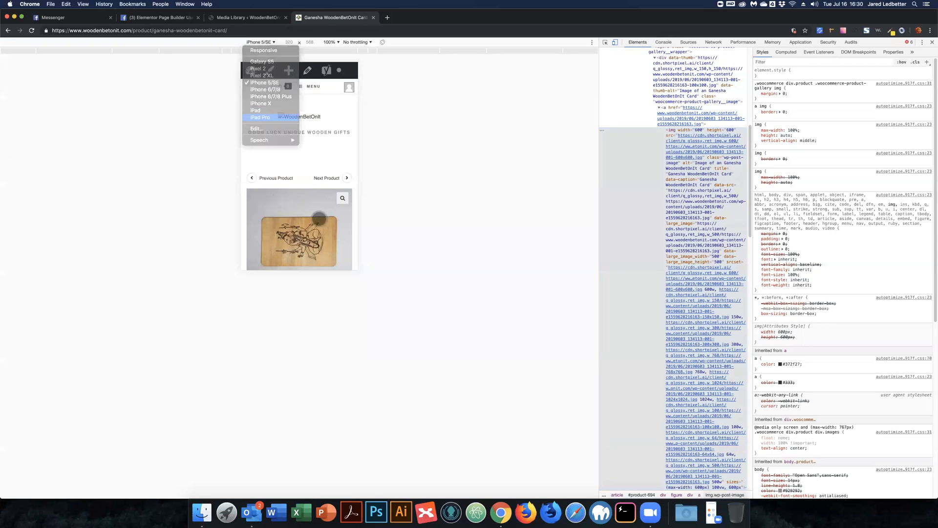
pyautogui.click(281, 117)
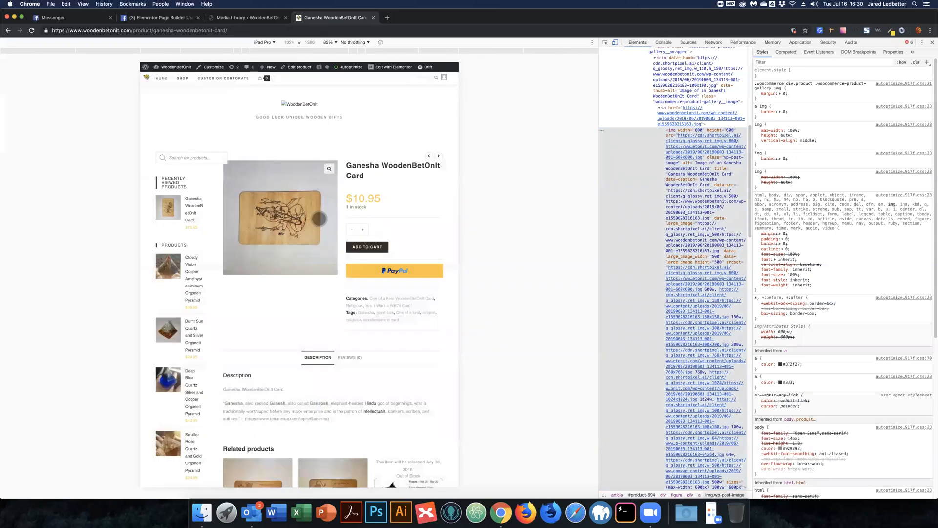
pyautogui.doubleClick(681, 137)
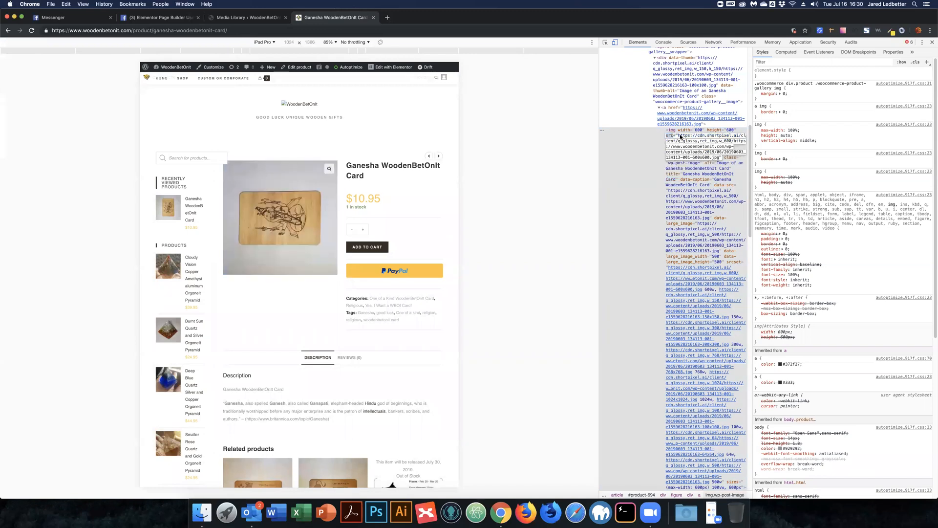
pyautogui.doubleClick(726, 152)
pyautogui.click(205, 35)
pyautogui.click(230, 18)
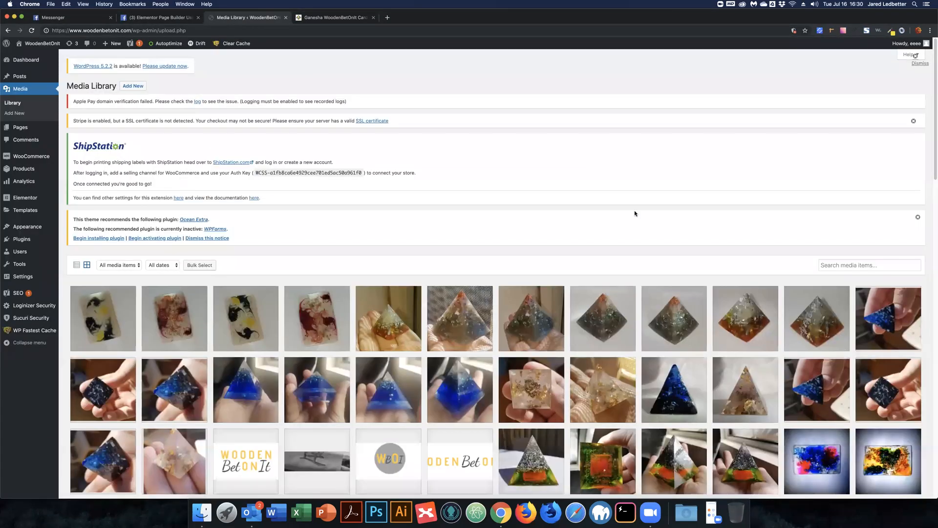
pyautogui.click(839, 265)
pyautogui.press('super+v')
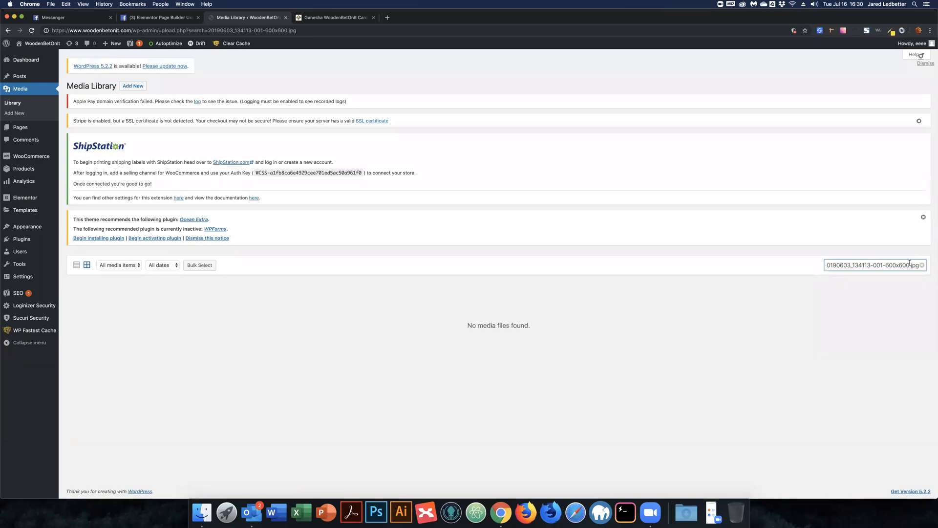
# Shorten the media search term to 20190603_134113-001, removing the size suffix and file extension
pyautogui.doubleClick(887, 264)
pyautogui.moveTo(163, 45)
pyautogui.press('BackSpace')
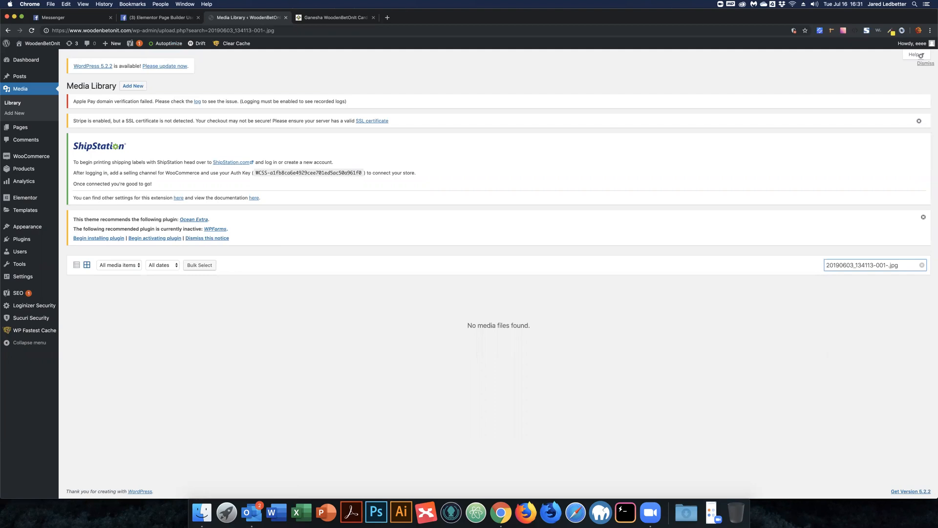
pyautogui.press('BackSpace')
pyautogui.press('BackSpace')
pyautogui.press('BackSpace')
pyautogui.press('BackSpace')
pyautogui.press('BackSpace')
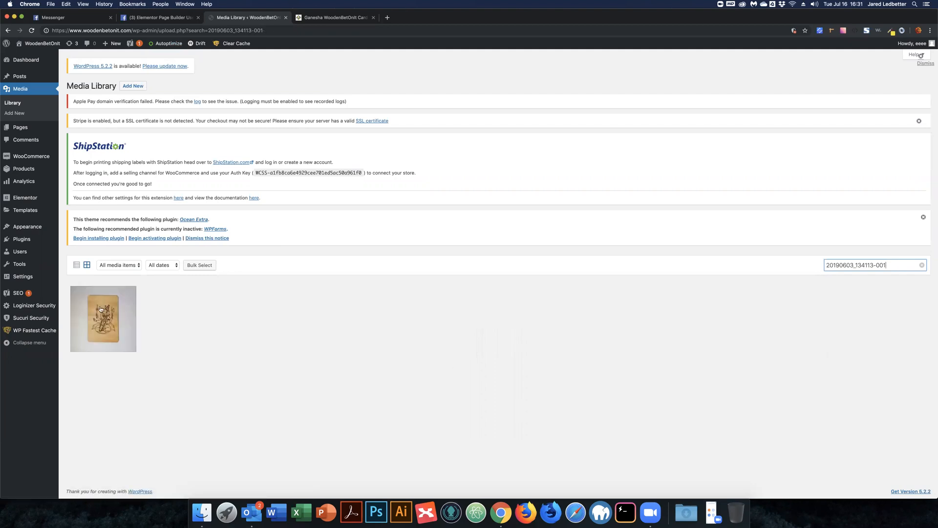
# Open the Ganesha image's attachment details and copy its full file link
pyautogui.click(103, 315)
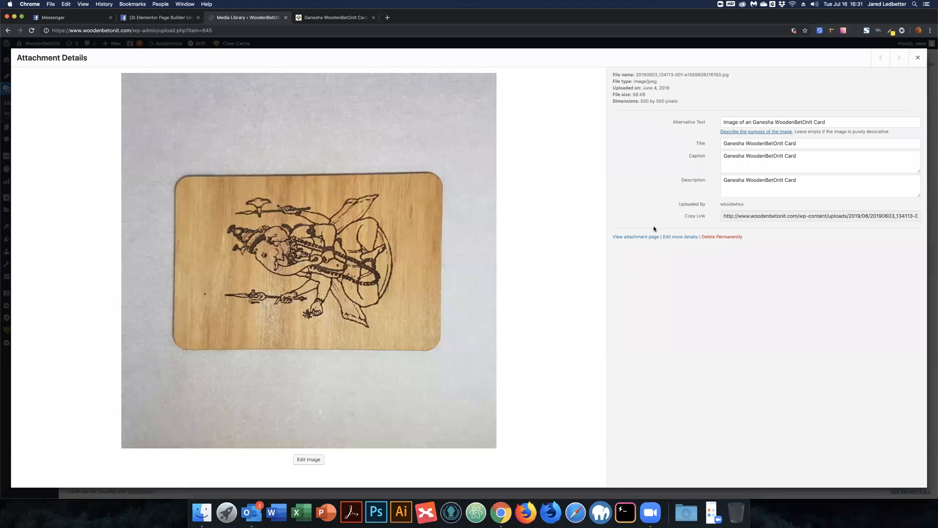
pyautogui.click(897, 216)
pyautogui.click(919, 217)
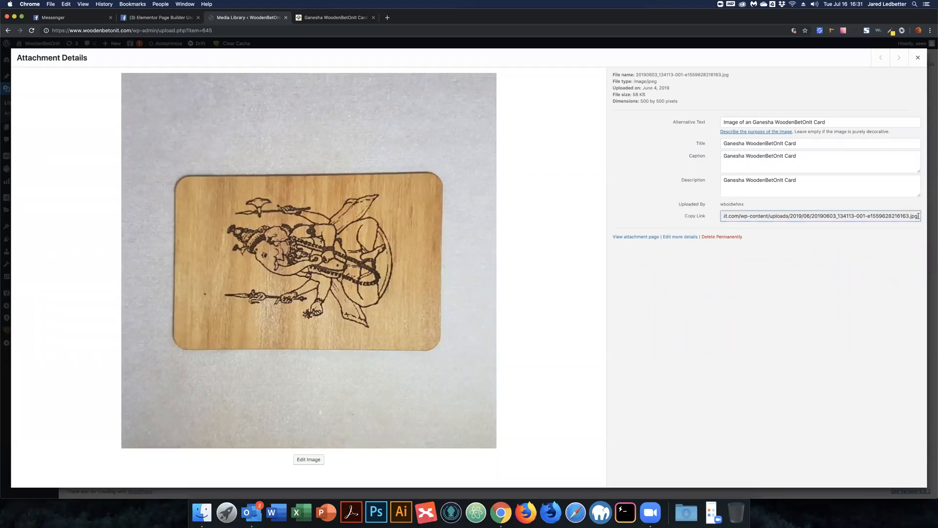
pyautogui.moveTo(876, 216); pyautogui.dragTo(718, 215)
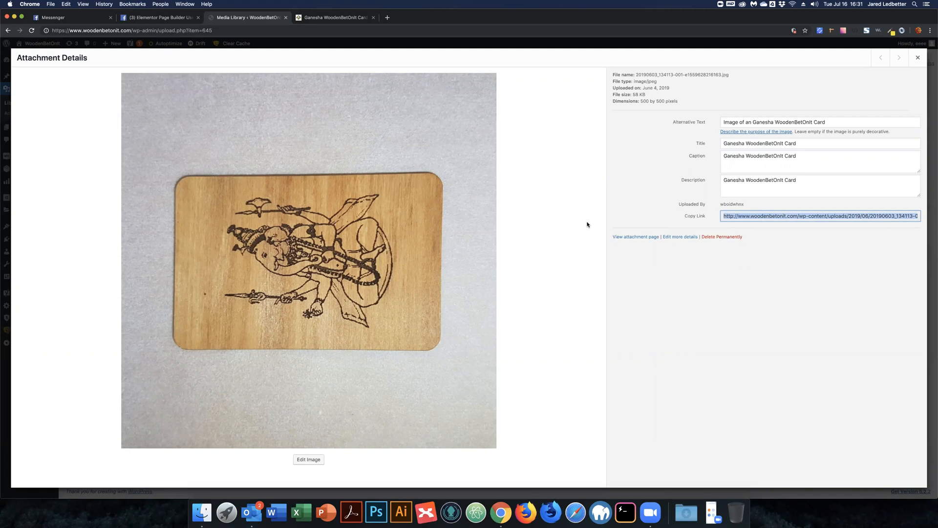
# Switch to Firefox Developer Edition and load the copied image link
pyautogui.press('super+space')
pyautogui.press('Return')
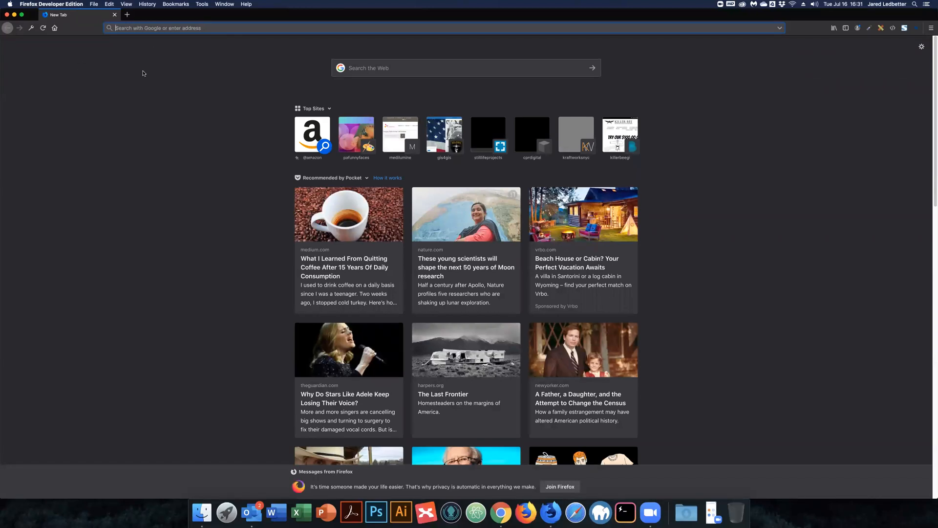
pyautogui.press('super+v')
pyautogui.press('Return')
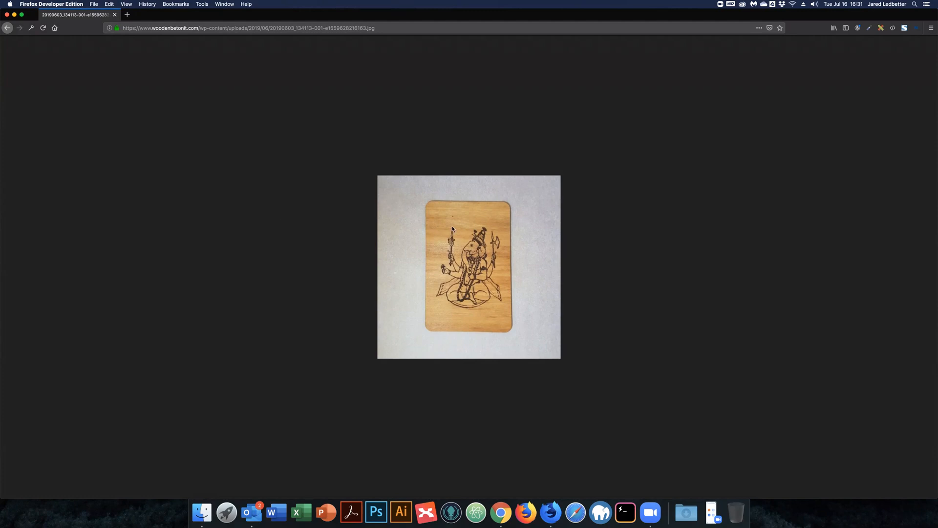
# Save the Ganesha image to the Downloads folder as wood_ganesha.jpg
pyautogui.rightClick(482, 235)
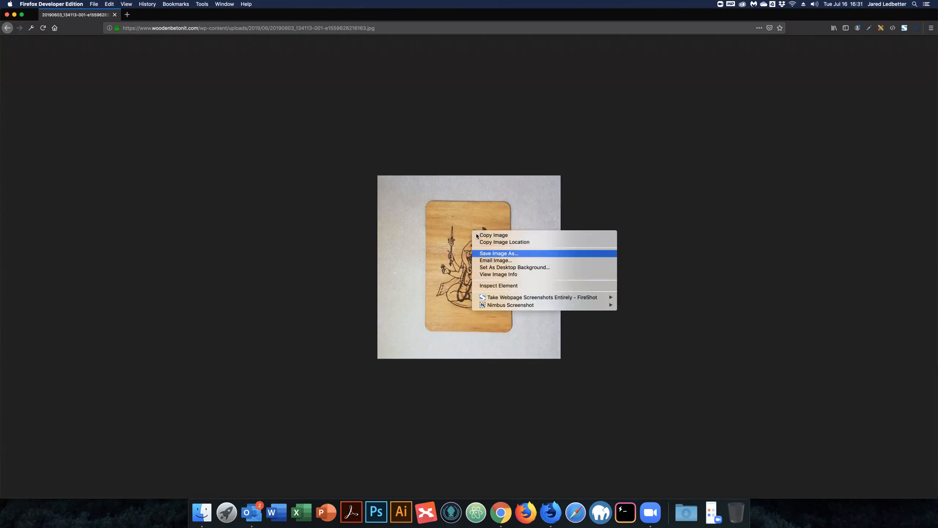
pyautogui.press('Return')
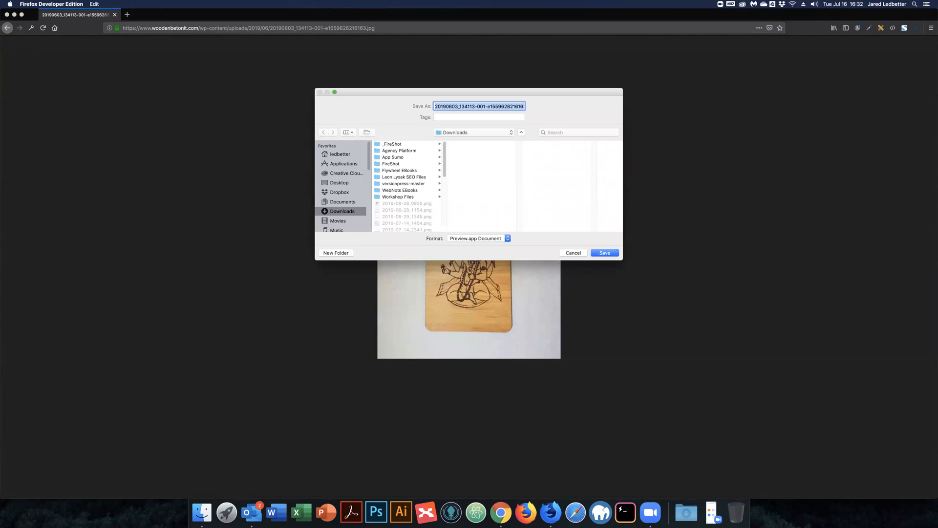
pyautogui.write('wood_ganesah')
pyautogui.press('BackSpace')
pyautogui.press('BackSpace')
pyautogui.write('ha.jpg')
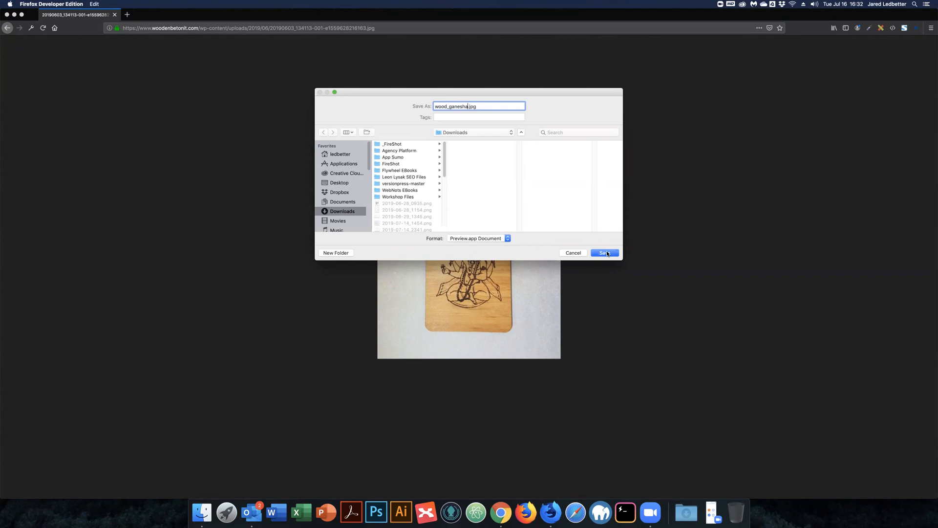
pyautogui.press('Return')
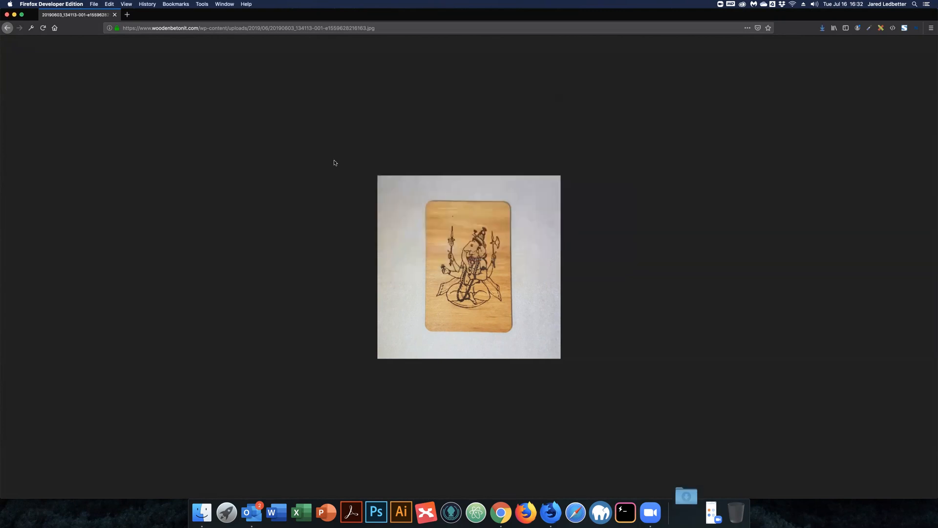
# Close the image window, return to Chrome, and close the attachment details and the product page's developer tools
pyautogui.click(7, 15)
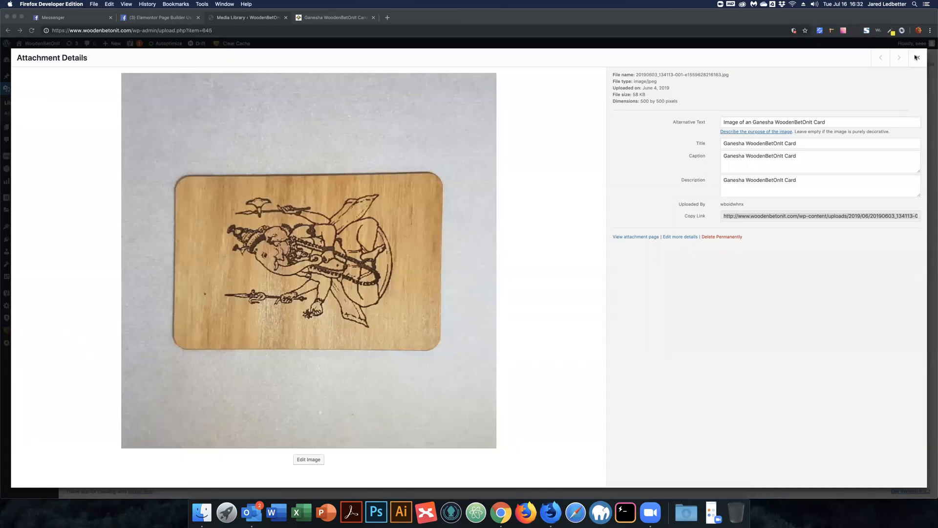
pyautogui.press('super+Tab')
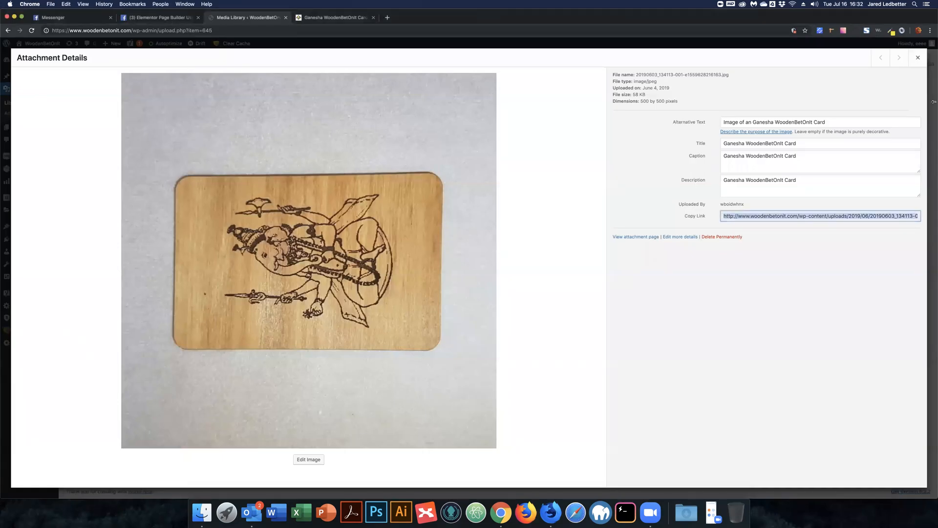
pyautogui.click(919, 60)
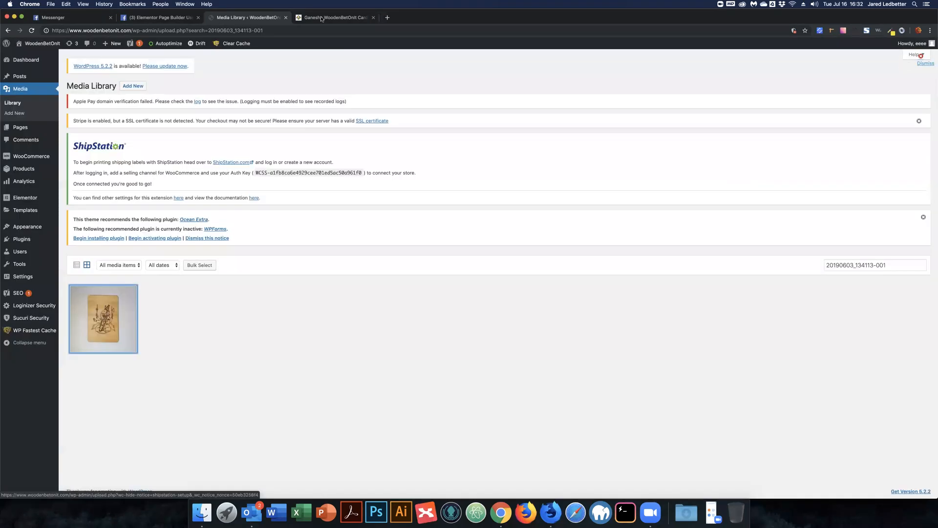
pyautogui.hotkey('ctrl', 'Tab')
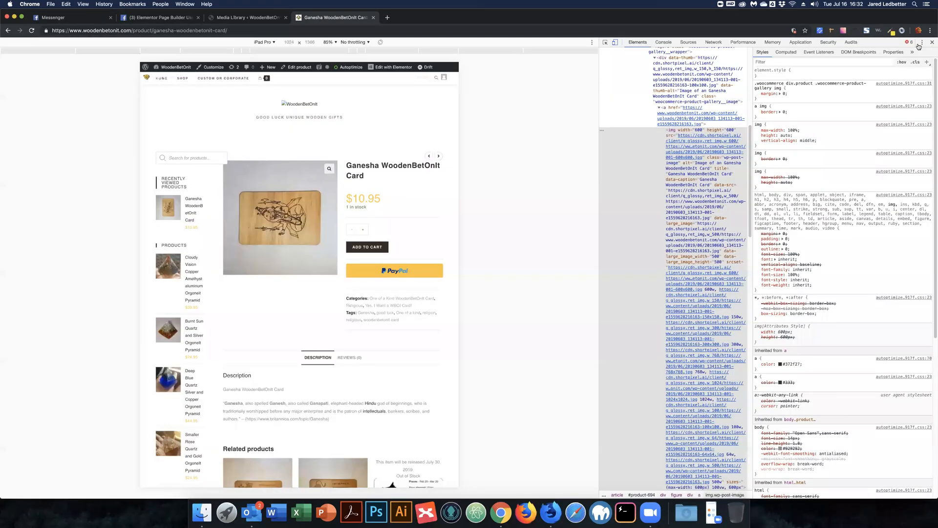
pyautogui.click(932, 42)
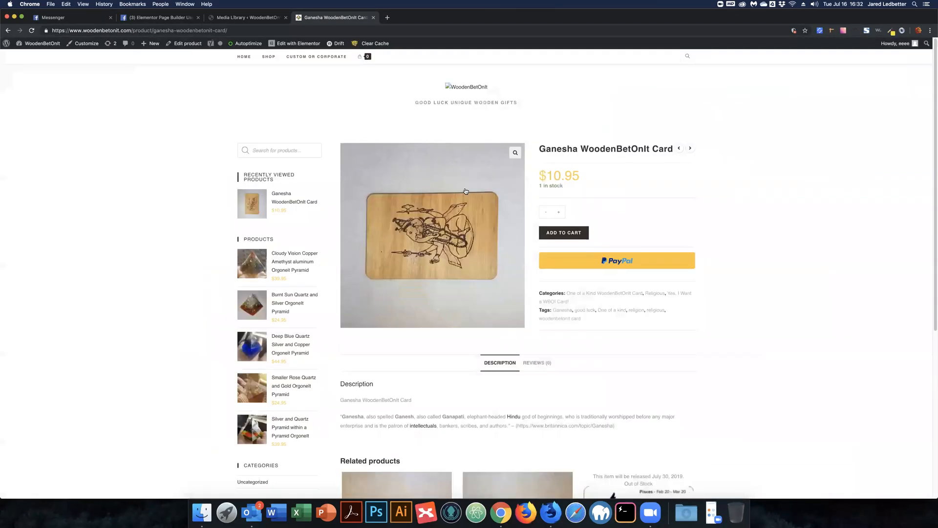
# Permanently delete the Ganesha card image from the WordPress Media Library
pyautogui.click(239, 19)
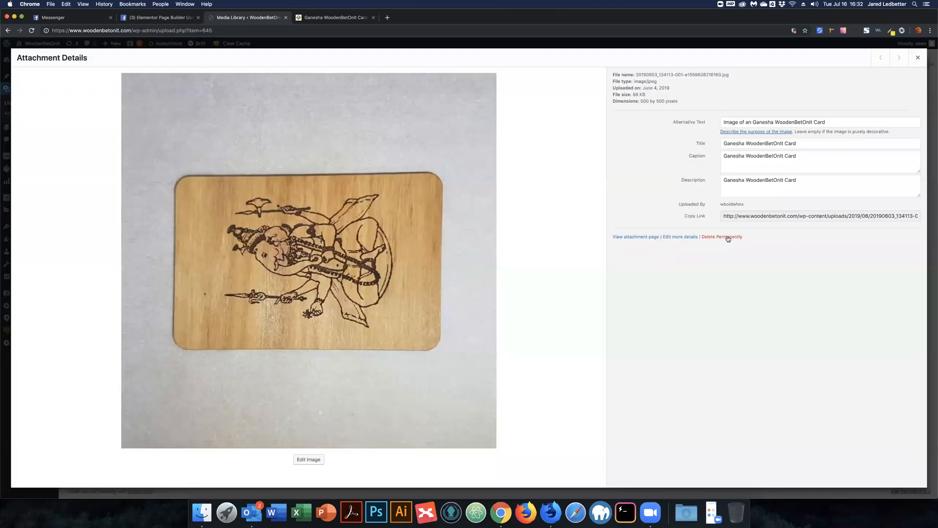
pyautogui.click(727, 237)
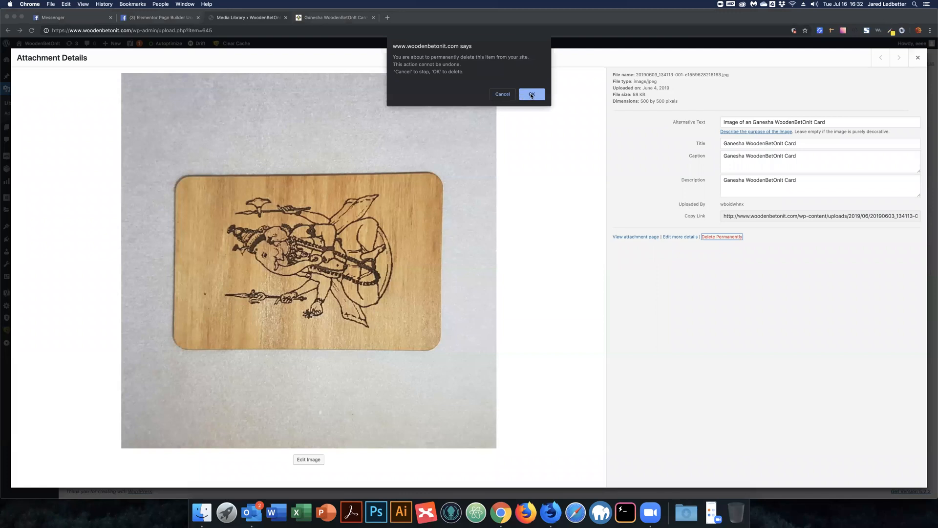
pyautogui.press('Return')
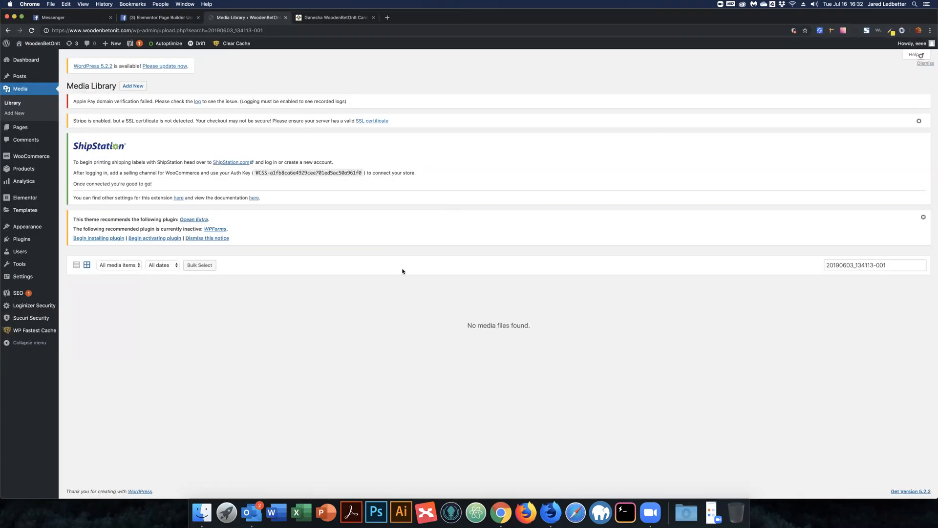
# Minimize the Chrome and mail windows and open a Finder window
pyautogui.click(15, 18)
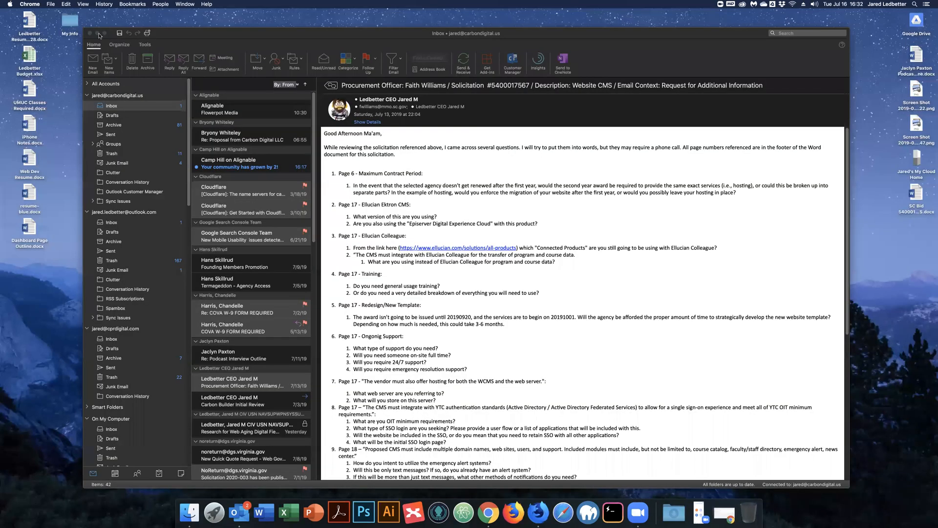
pyautogui.click(98, 33)
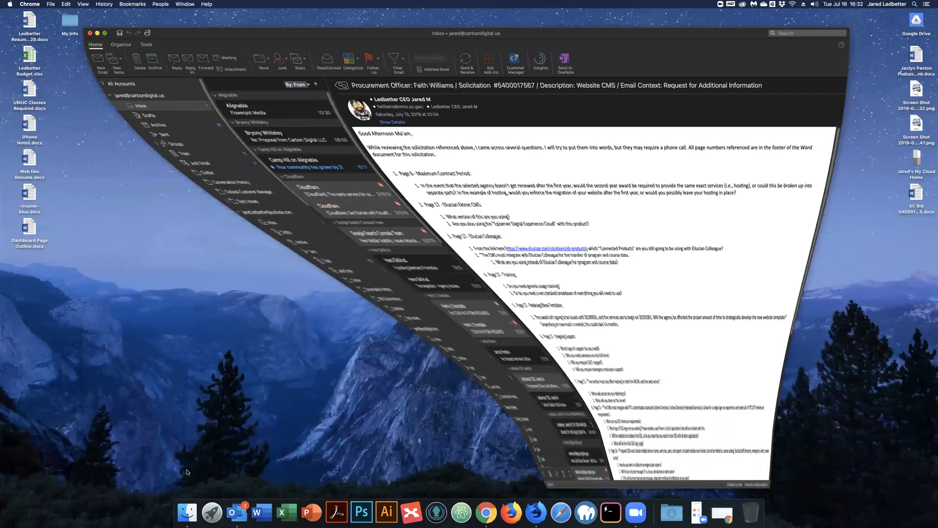
pyautogui.click(178, 513)
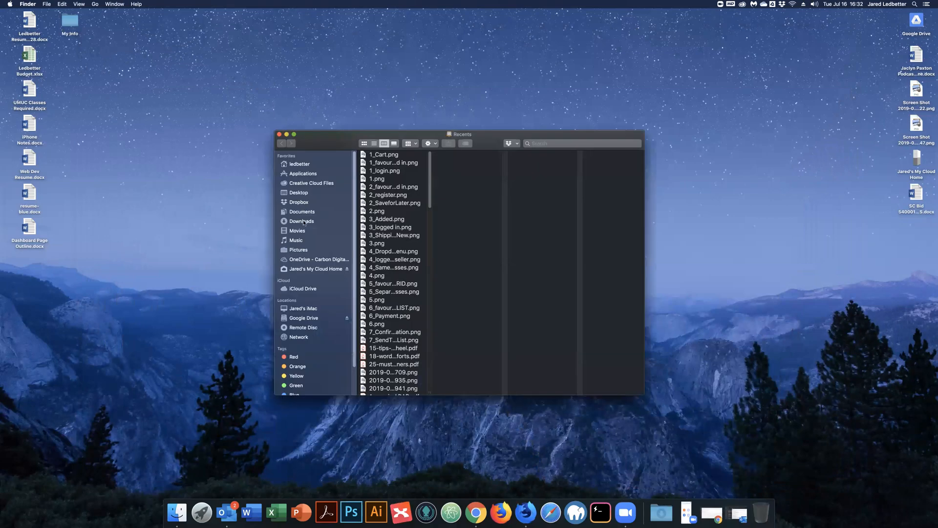
# Open wood_ganesha.jpg from the Downloads folder in Photoshop and minimize the Finder window
pyautogui.click(301, 222)
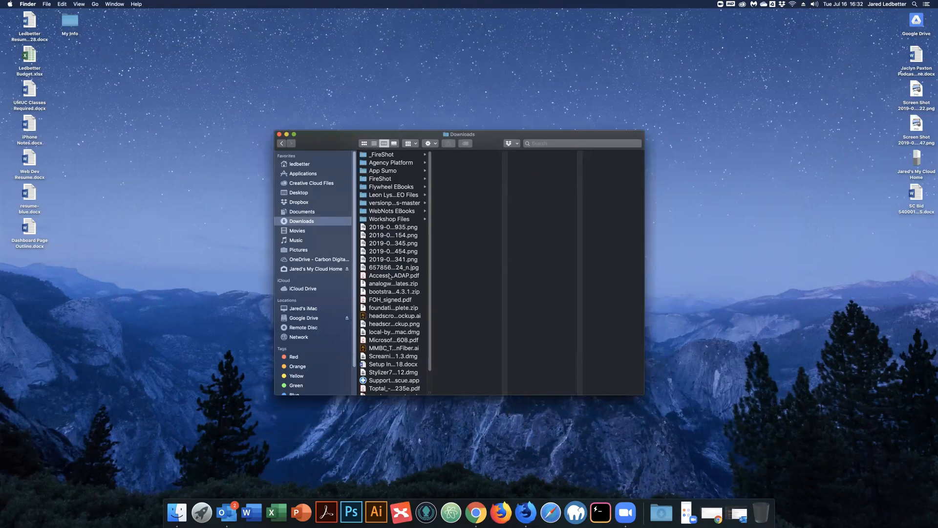
pyautogui.scroll(-2, 389, 276)
pyautogui.click(387, 391)
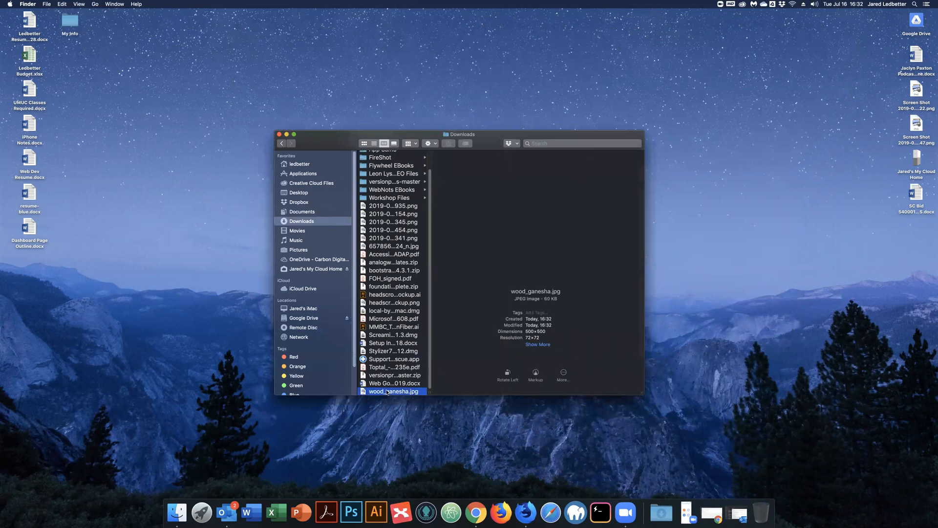
pyautogui.rightClick(387, 392)
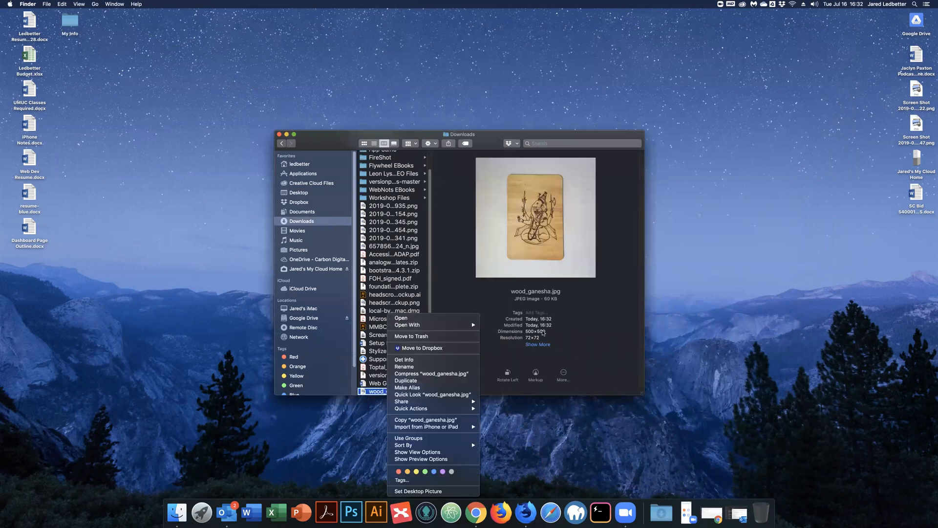
pyautogui.moveTo(457, 325)
pyautogui.click(536, 345)
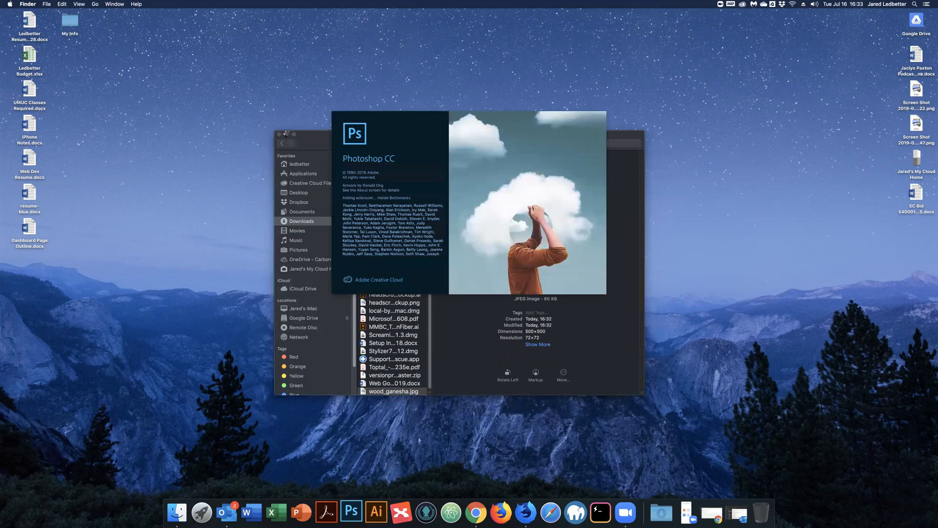
pyautogui.click(287, 134)
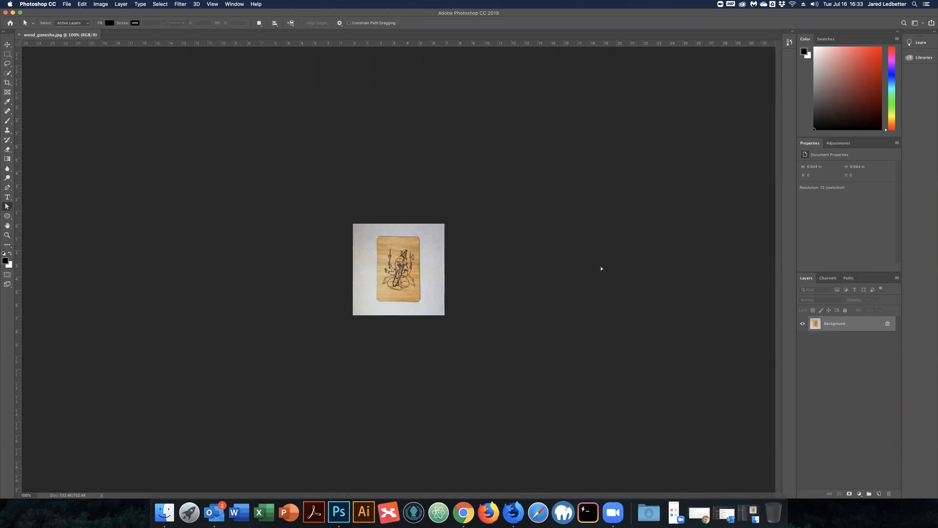
# Start a Save for Web (Legacy) export of the Ganesha image and set its metadata to None
pyautogui.press('z')
pyautogui.doubleClick(405, 256)
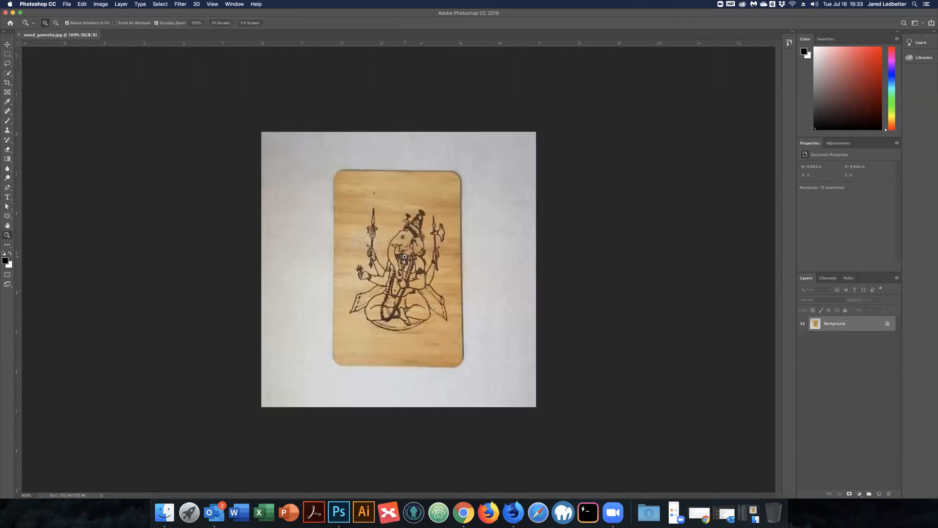
pyautogui.click(405, 256)
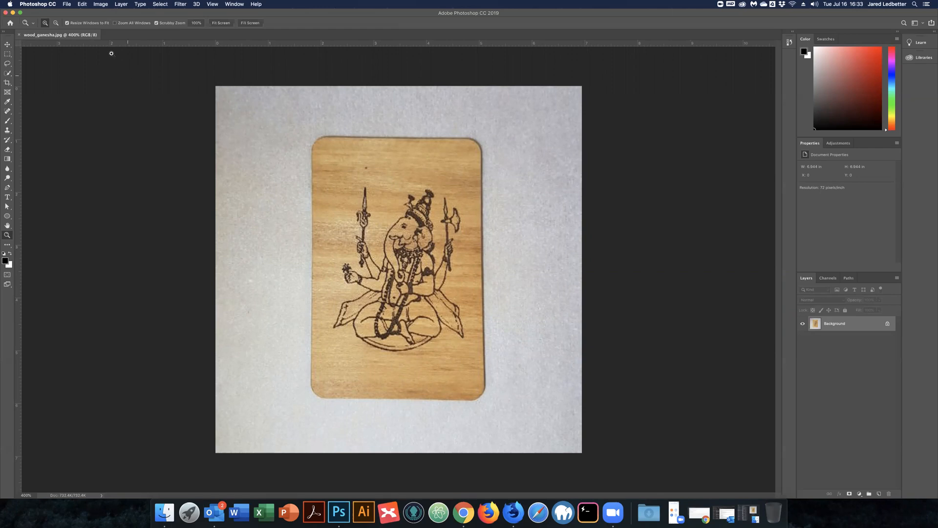
pyautogui.click(67, 5)
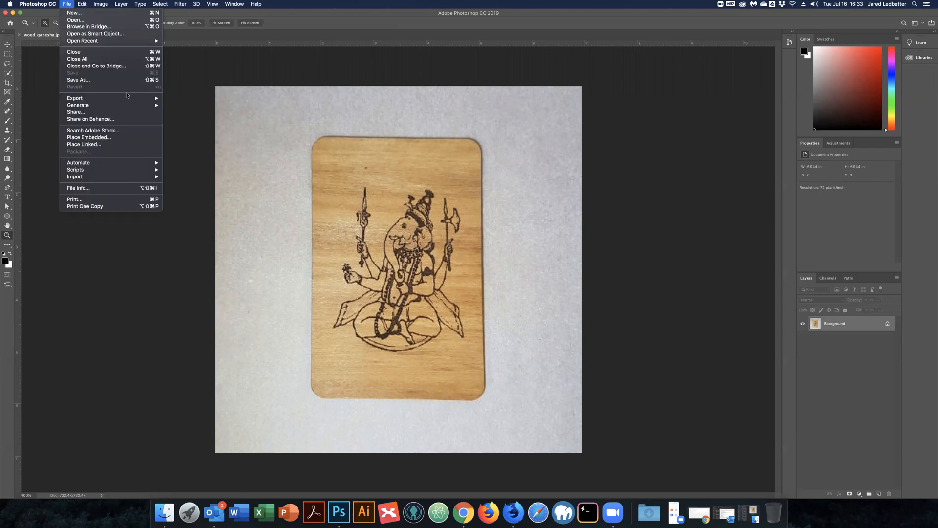
pyautogui.moveTo(142, 98)
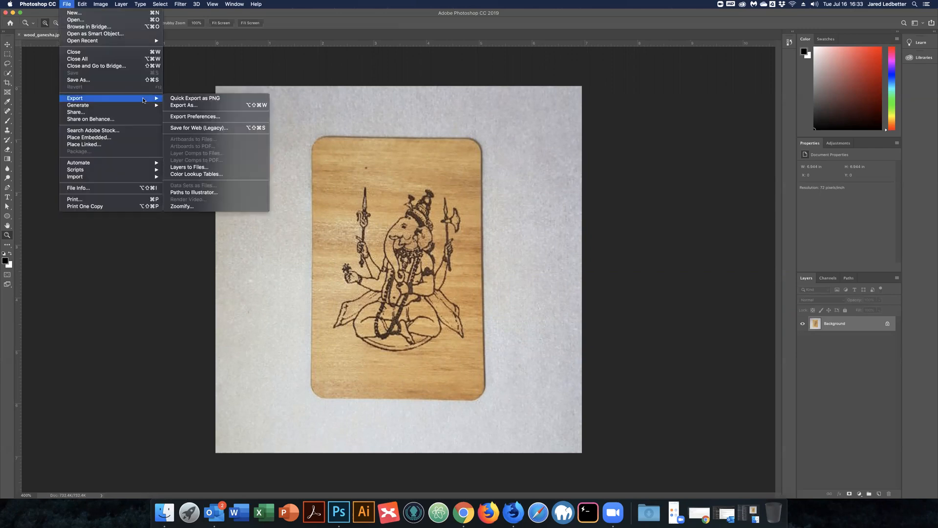
pyautogui.click(224, 129)
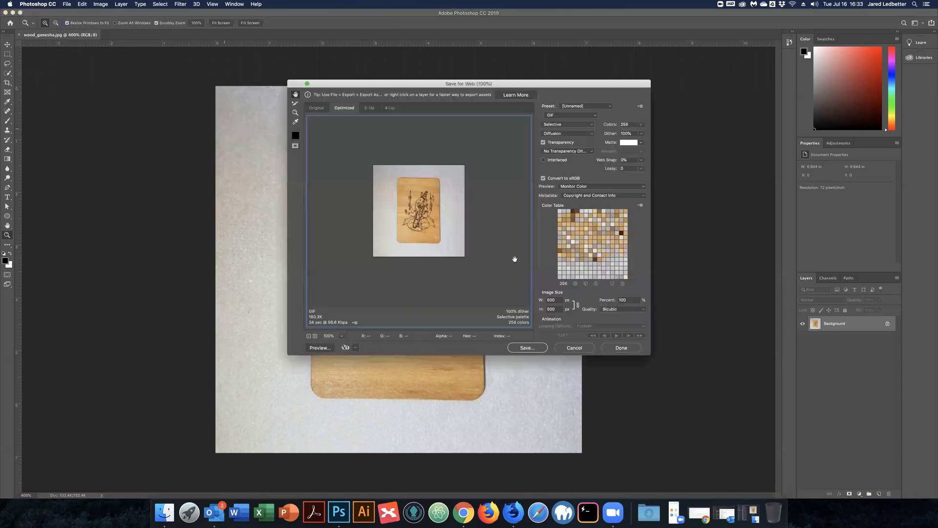
pyautogui.click(579, 196)
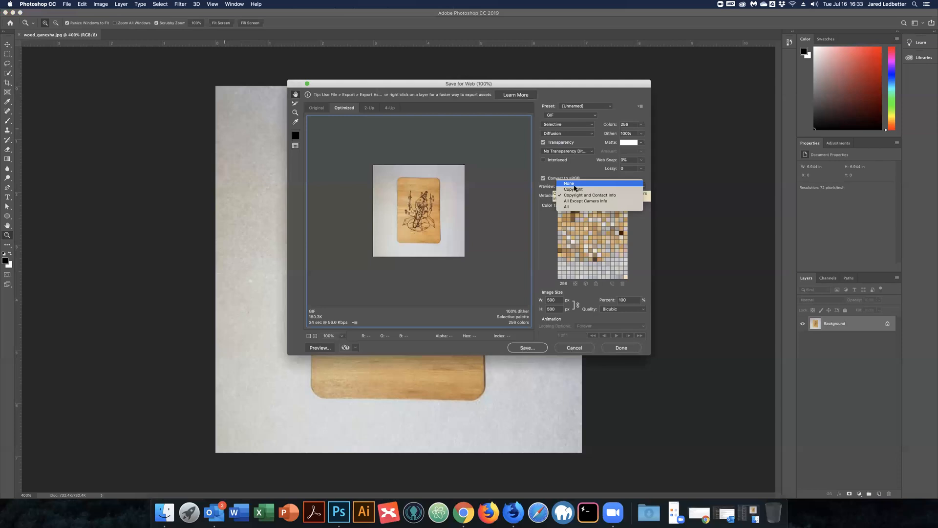
pyautogui.press('Return')
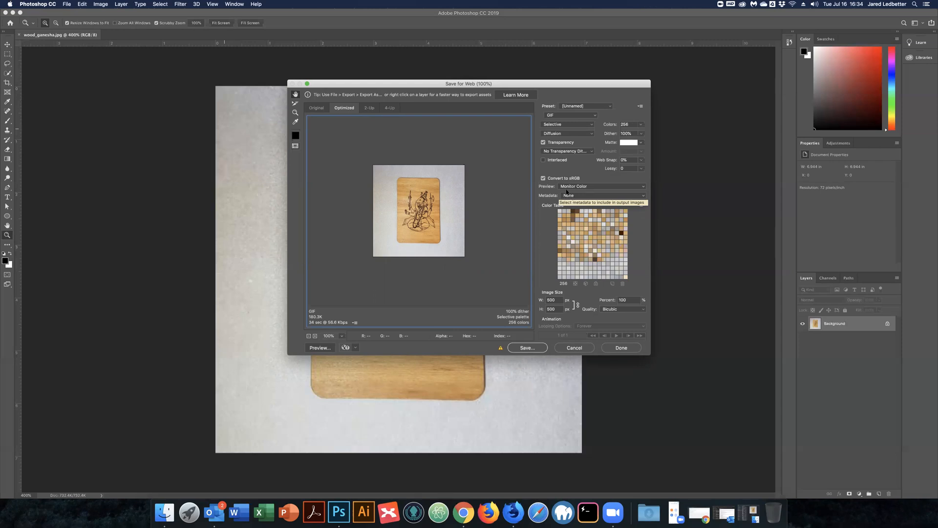
# Set the export format to PNG-8 and save the image as wood_ganesha.png in the Documents folder
pyautogui.click(564, 128)
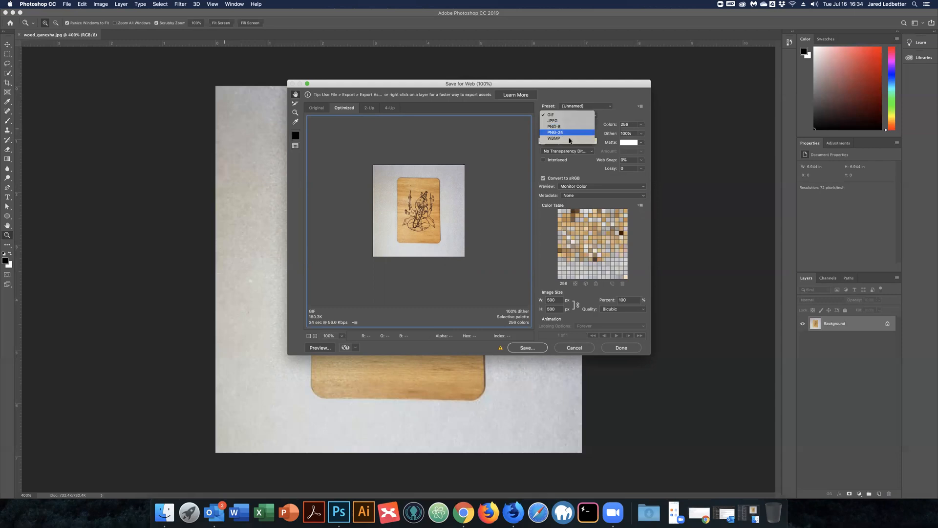
pyautogui.click(557, 126)
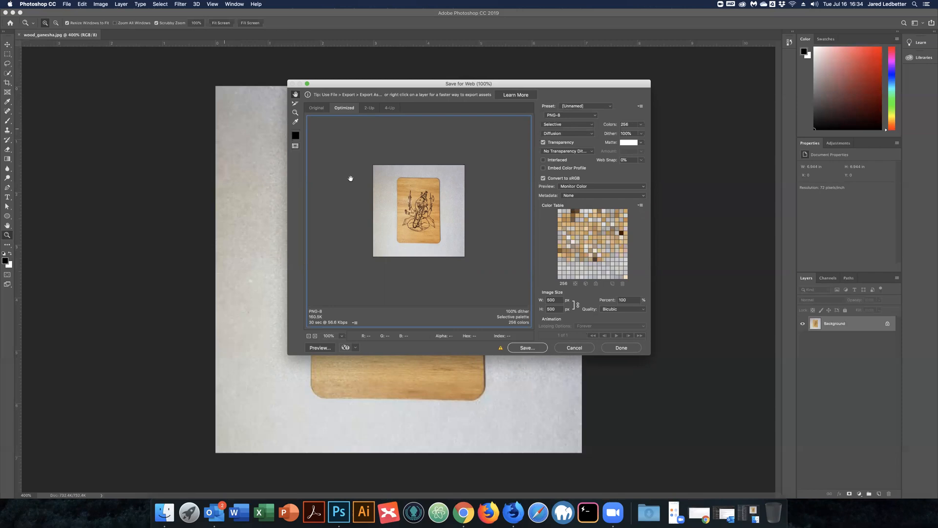
pyautogui.click(528, 348)
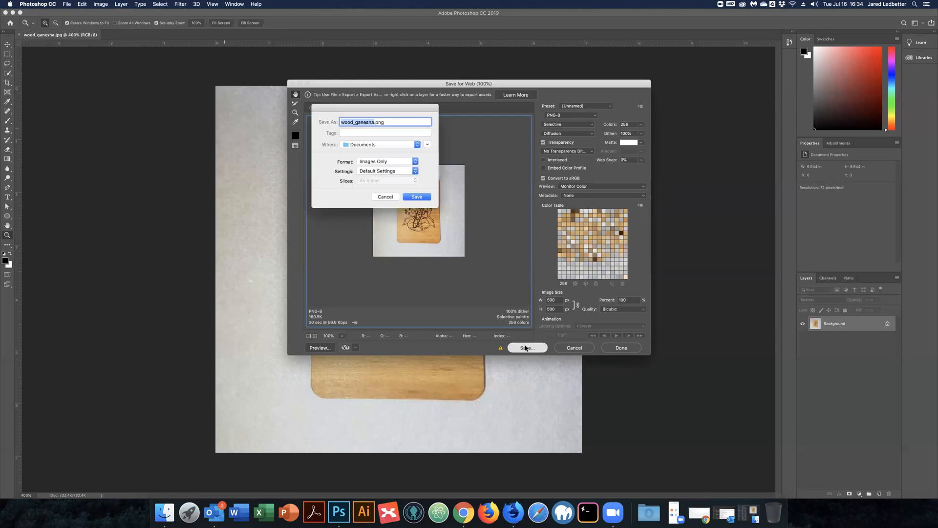
pyautogui.click(416, 197)
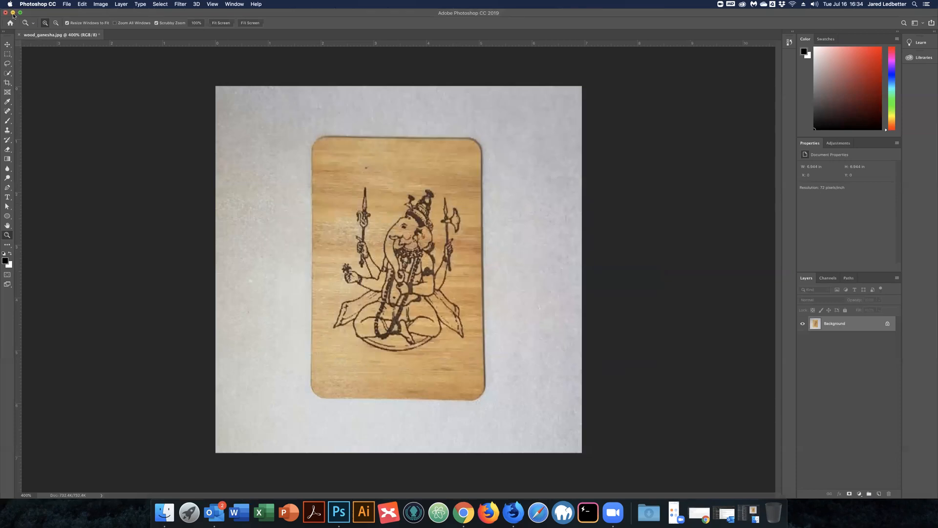
# Minimize Photoshop, switch to Chrome and upload wood_ganesha.jpg from the Downloads folder to the WordPress Media Library
pyautogui.press('super+m')
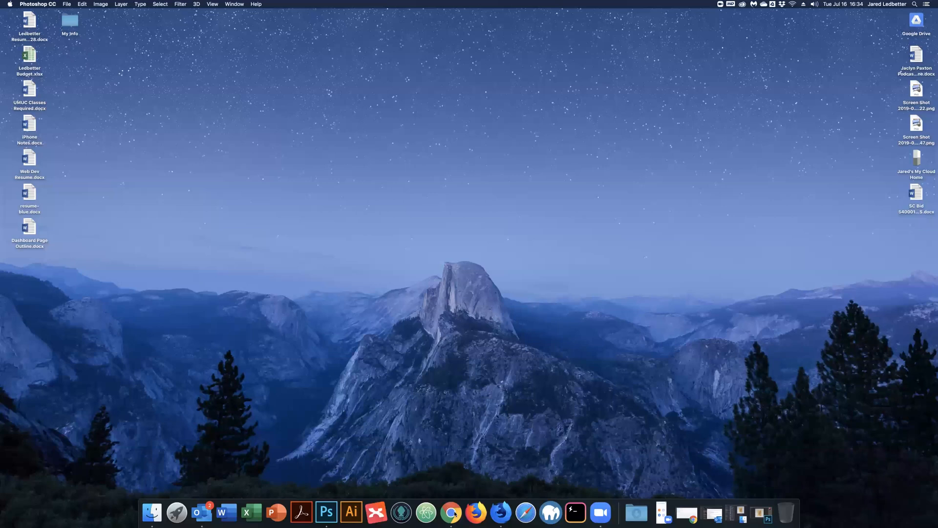
pyautogui.click(452, 512)
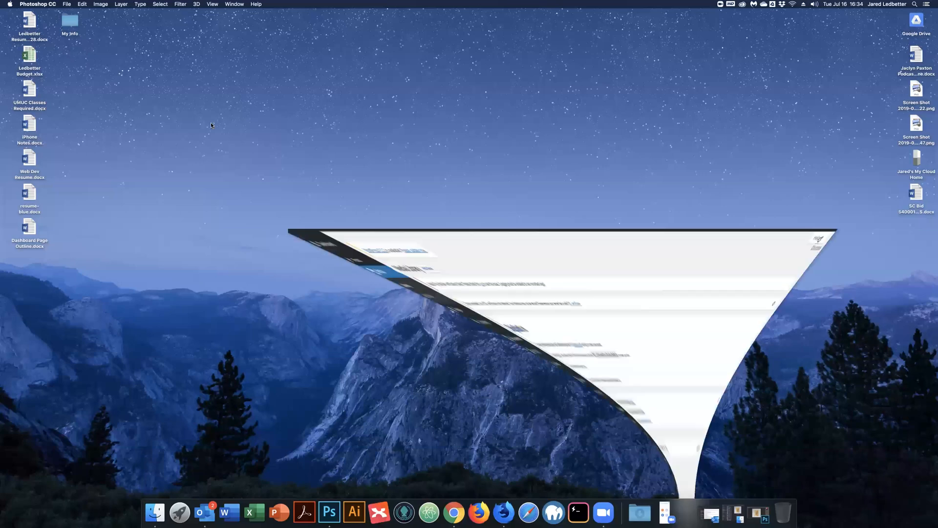
pyautogui.click(136, 88)
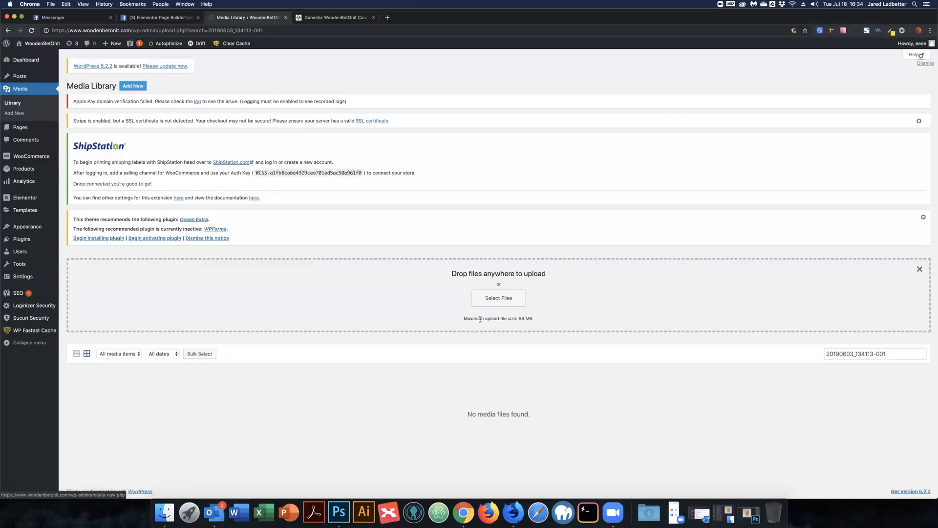
pyautogui.click(519, 294)
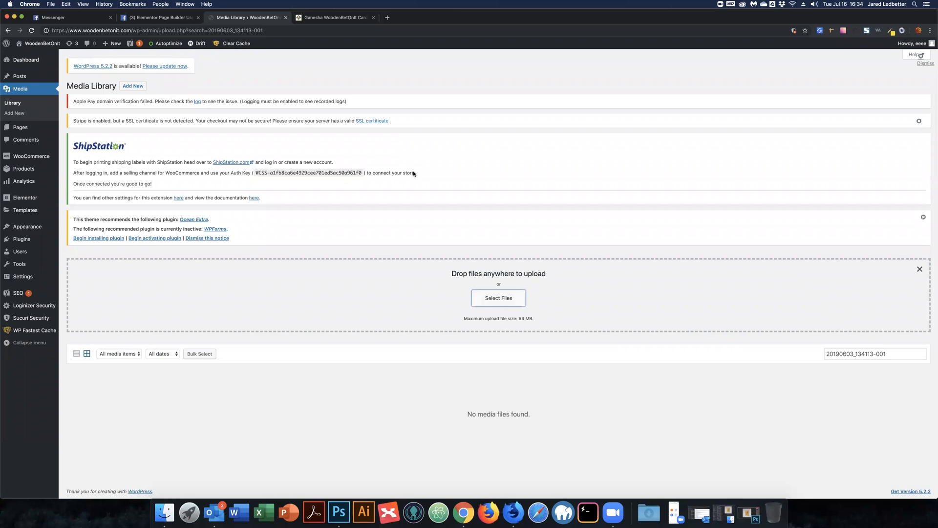
pyautogui.click(350, 119)
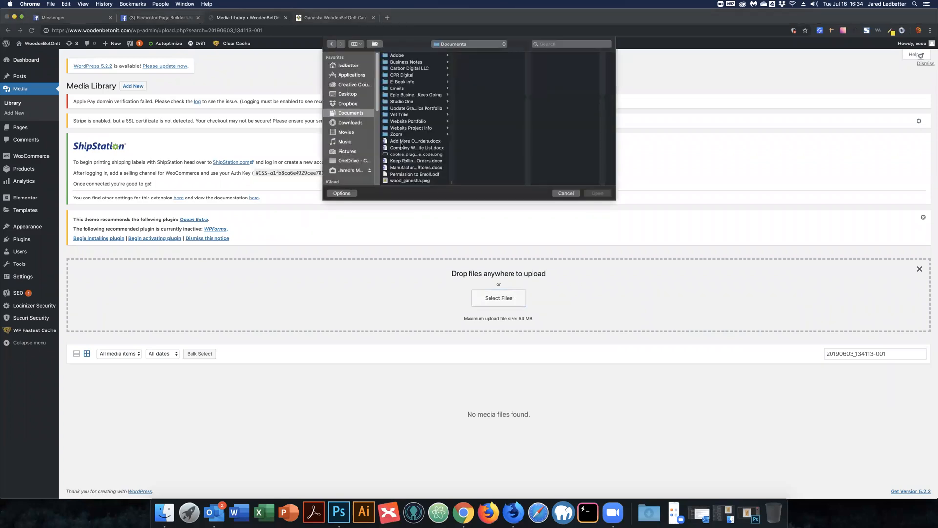
pyautogui.scroll(-5, 404, 183)
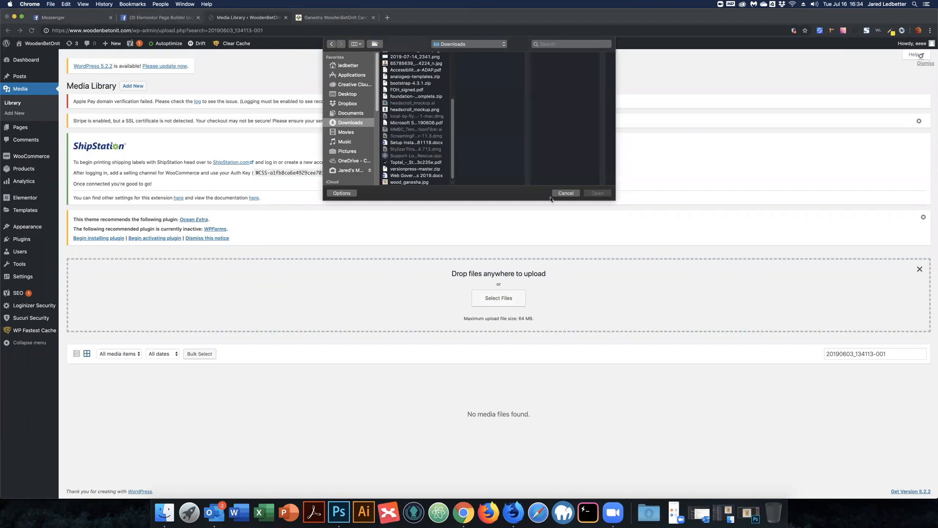
pyautogui.click(410, 182)
pyautogui.click(598, 193)
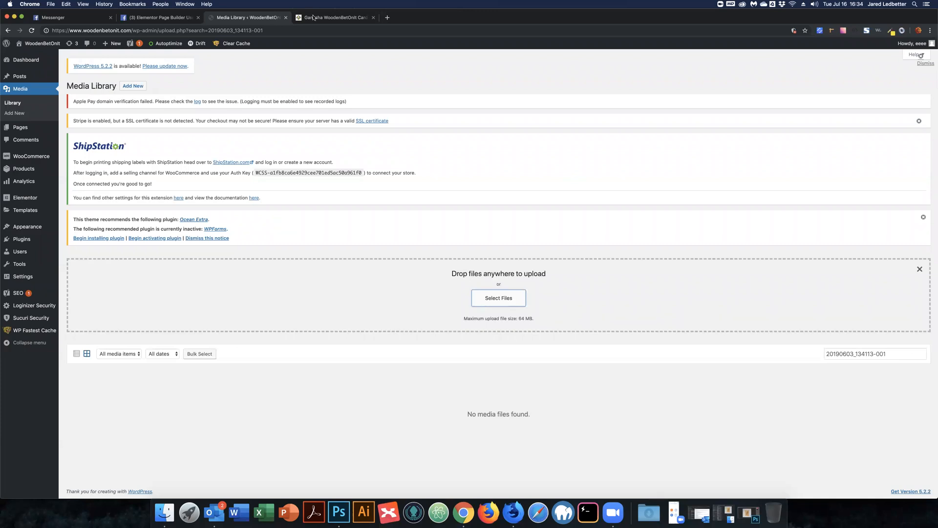
# Copy the title "Ganesha WoodenBetOnIt Card" from the product page and return to the Media Library
pyautogui.hotkey('ctrl', 'Tab')
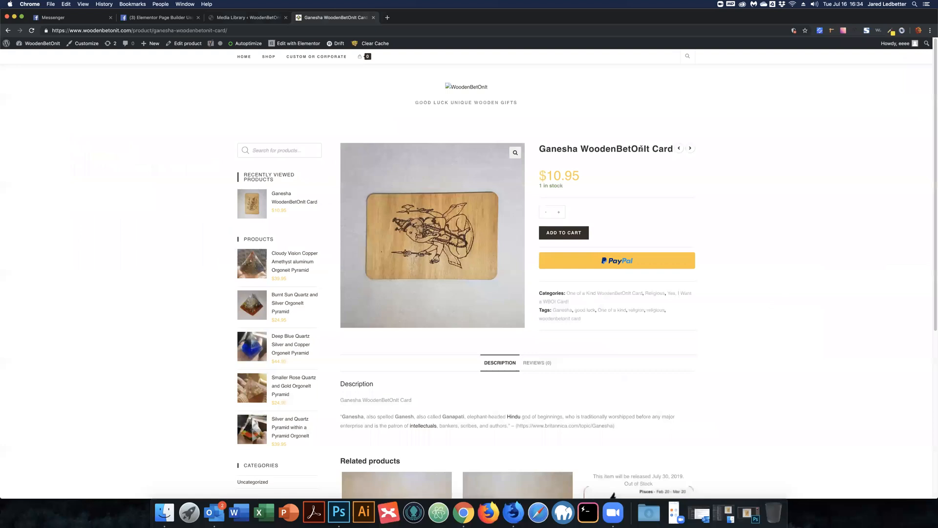
pyautogui.tripleClick(540, 149)
pyautogui.press('super+c')
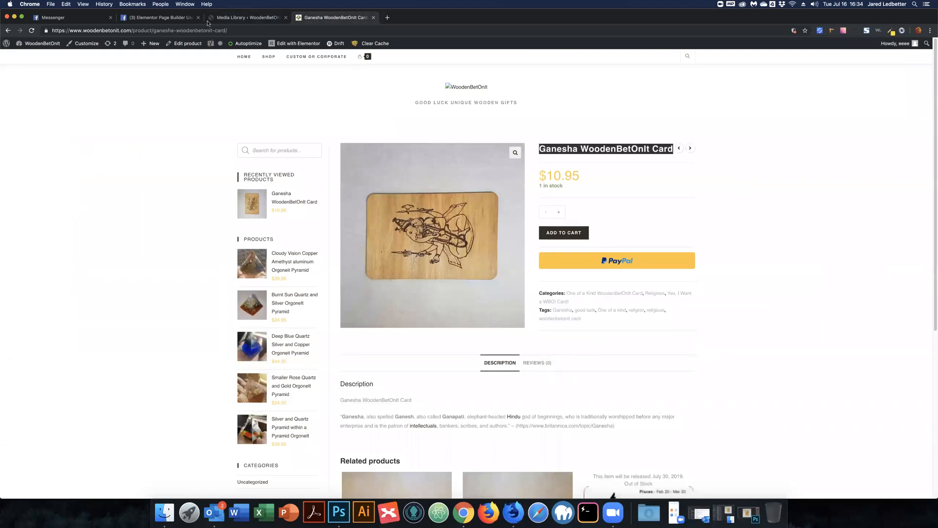
pyautogui.hotkey('ctrl', 'shift', 'Tab')
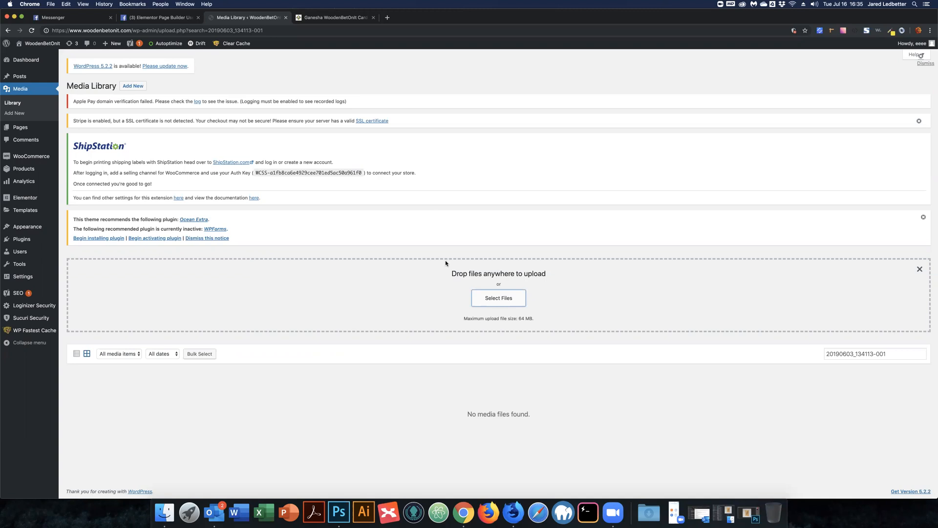
# Add wood_ganesha.jpg from the Finder window to the Media Library's upload area
pyautogui.click(164, 511)
pyautogui.moveTo(405, 394); pyautogui.dragTo(736, 296)
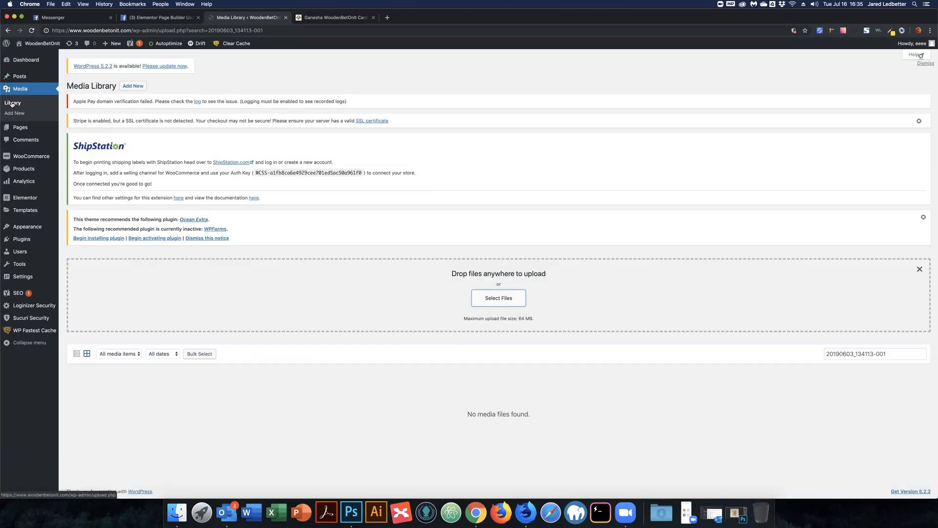
# Reload the Media Library, search it for "wood_" and open the first Ganesha image's attachment details
pyautogui.click(12, 103)
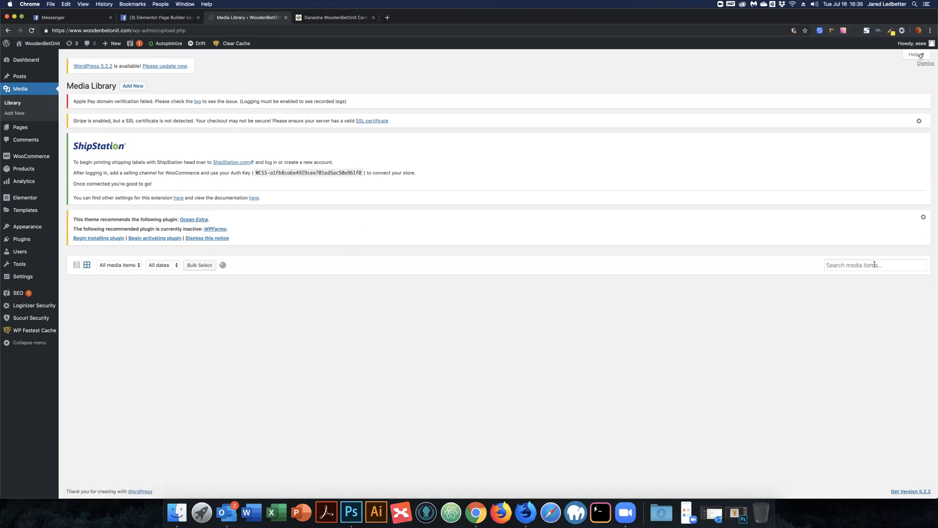
pyautogui.write('wood_')
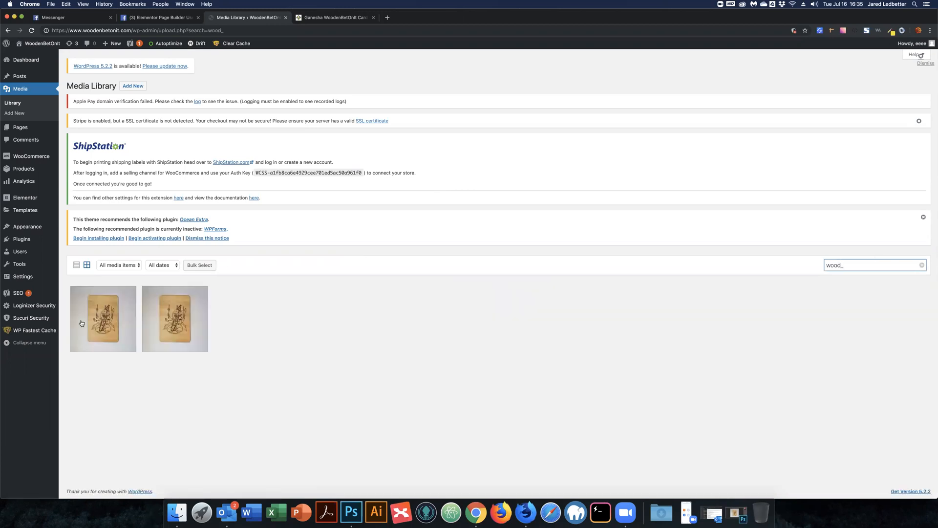
pyautogui.click(81, 323)
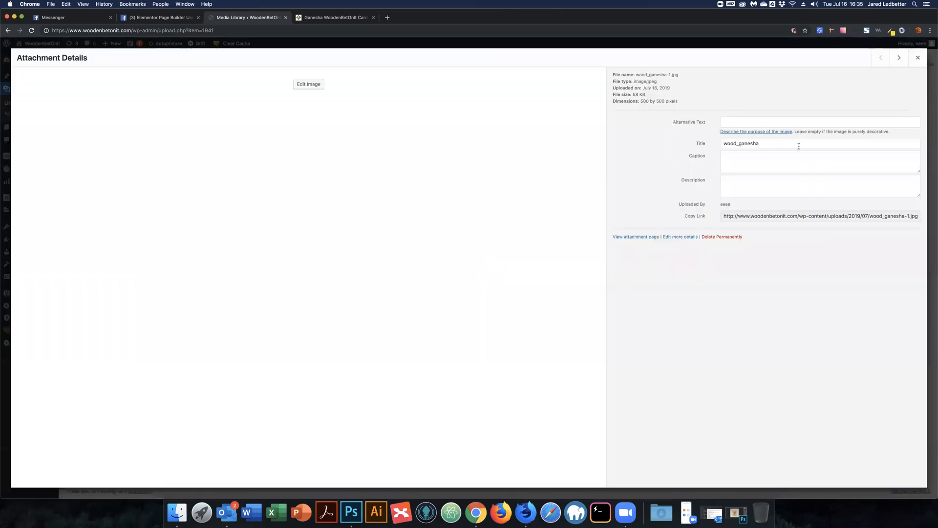
# Set the title and alternative text of wood_ganesha-1.jpg to "Ganesha WoodenBetOnIt Card"
pyautogui.press('super+v')
pyautogui.click(740, 122)
pyautogui.press('super+v')
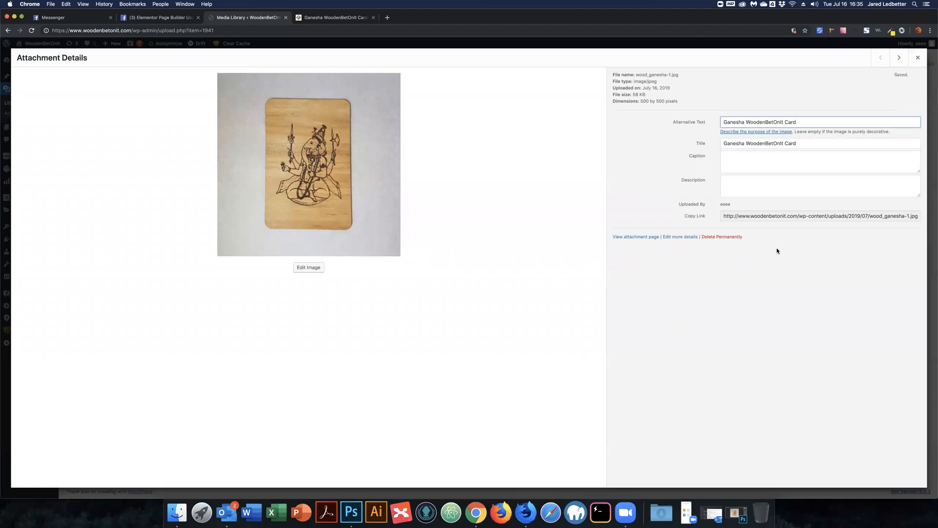
pyautogui.click(701, 123)
pyautogui.tripleClick(704, 124)
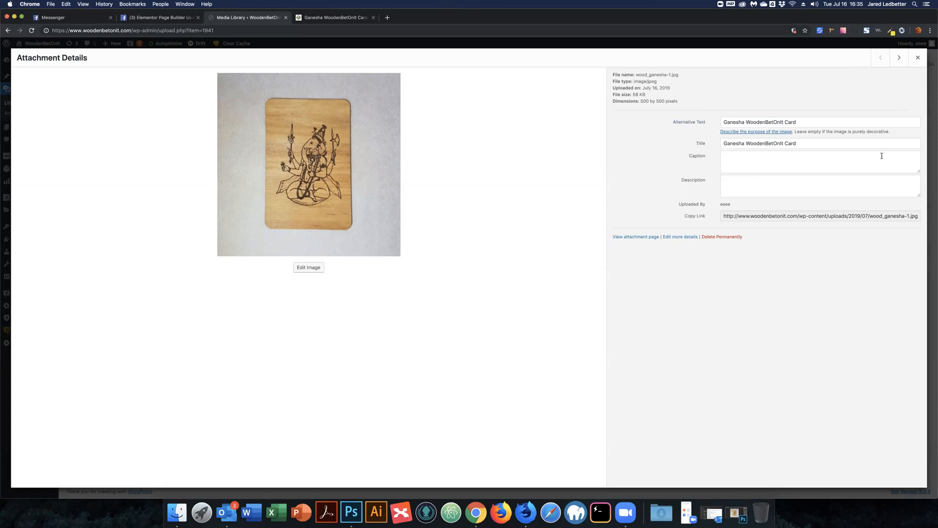
# Compare the two Ganesha uploads and permanently delete the duplicate wood_ganesha-1.jpg
pyautogui.click(899, 63)
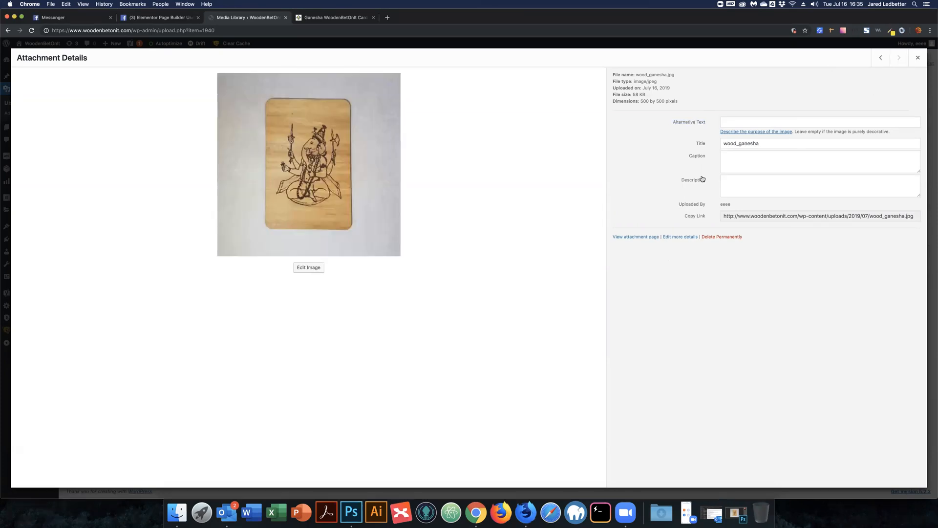
pyautogui.click(880, 59)
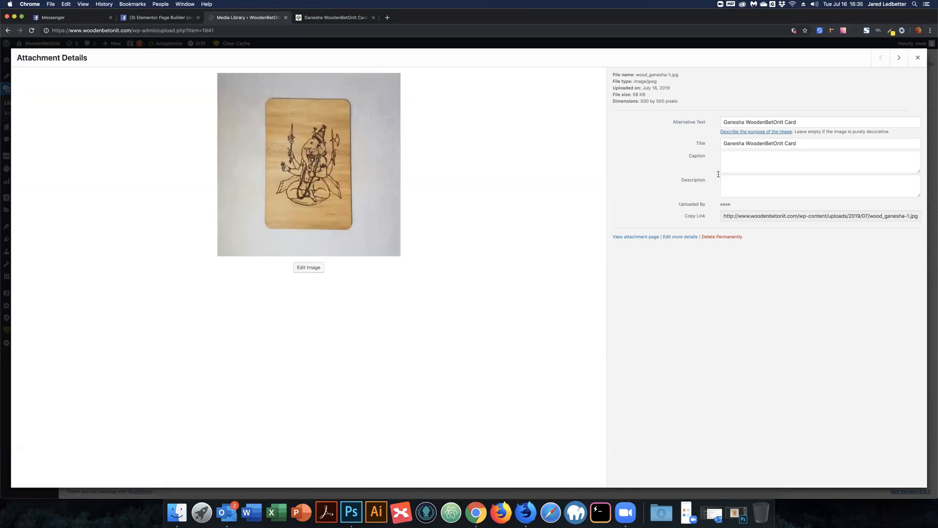
pyautogui.moveTo(680, 75); pyautogui.dragTo(646, 74)
pyautogui.click(724, 237)
pyautogui.click(532, 91)
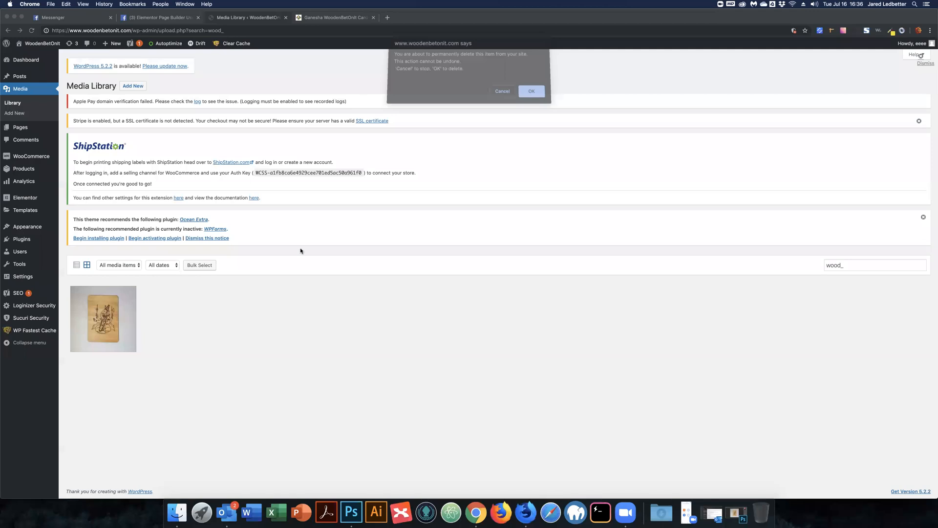
# Set the alternative text and title of the remaining wood_ganesha.jpg to "Ganesha WoodenBetOnIt Card" on its full edit page and update it
pyautogui.click(103, 319)
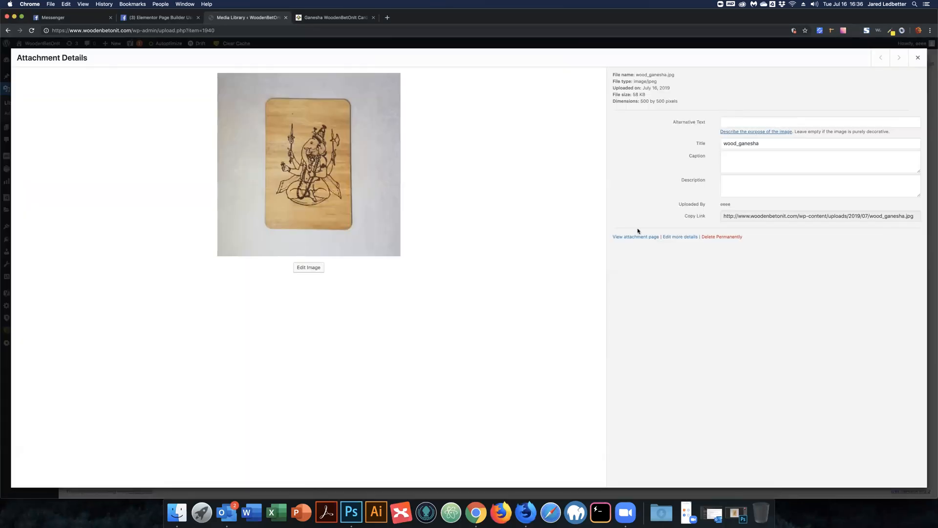
pyautogui.click(673, 237)
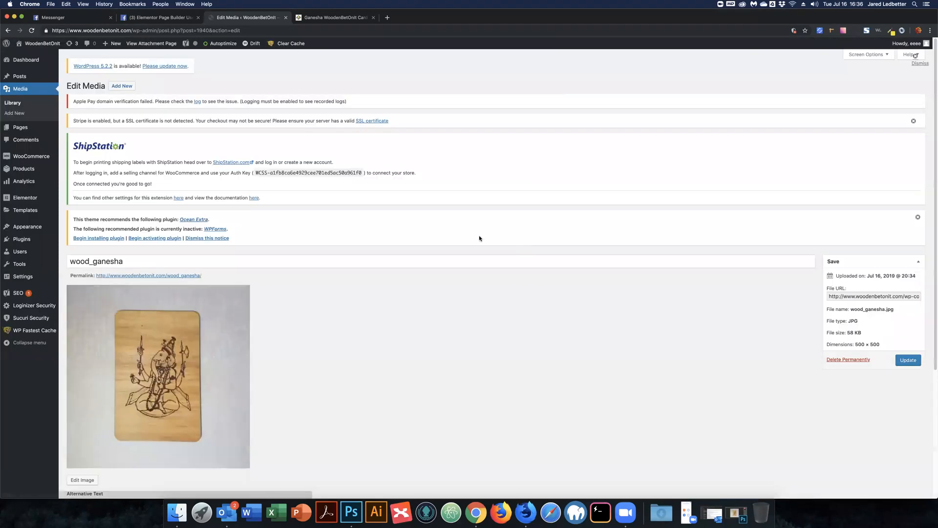
pyautogui.scroll(-4, 175, 320)
pyautogui.click(172, 325)
pyautogui.press('cmd+v')
pyautogui.tripleClick(258, 87)
pyautogui.press('super+v')
pyautogui.click(909, 184)
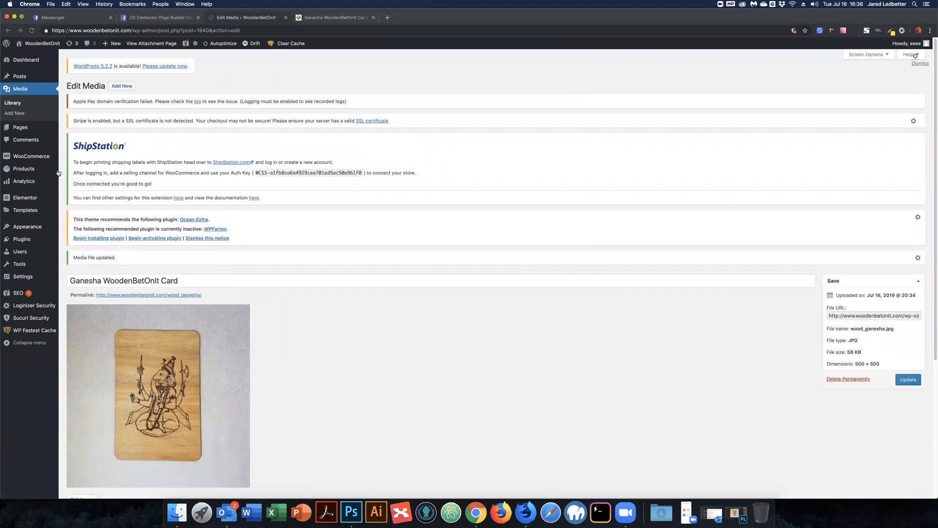
# Search the WooCommerce products for "Ganesha WoodenBetOnIt Card" and open that product for editing
pyautogui.click(58, 172)
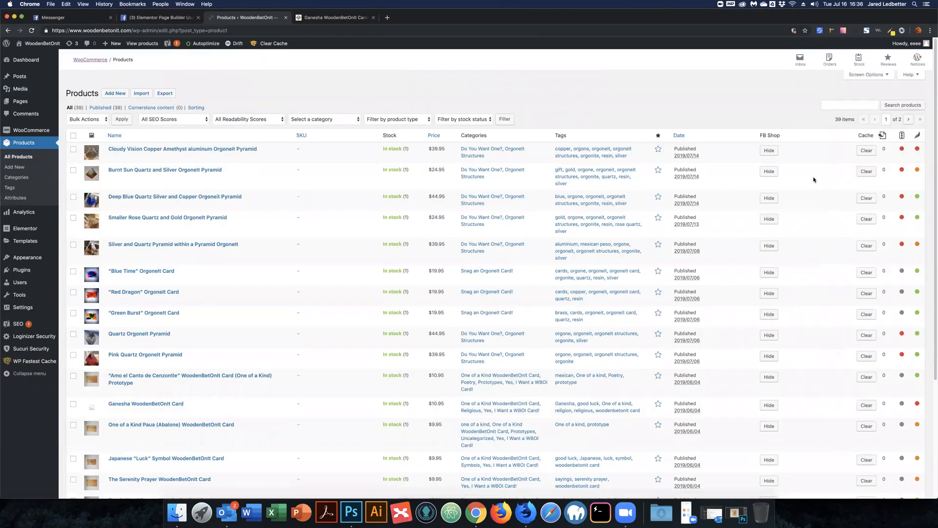
pyautogui.click(833, 106)
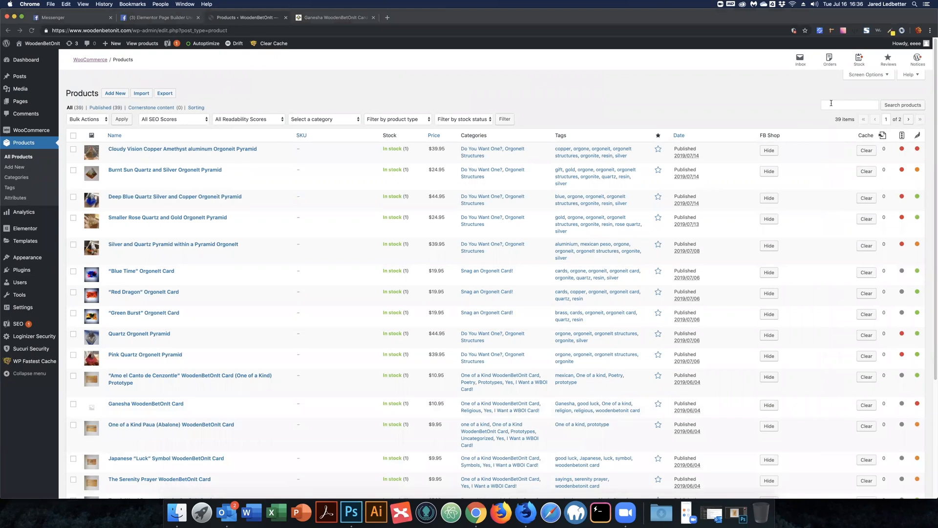
pyautogui.write('Ganesha WoodenBetOnlt Card')
pyautogui.click(904, 105)
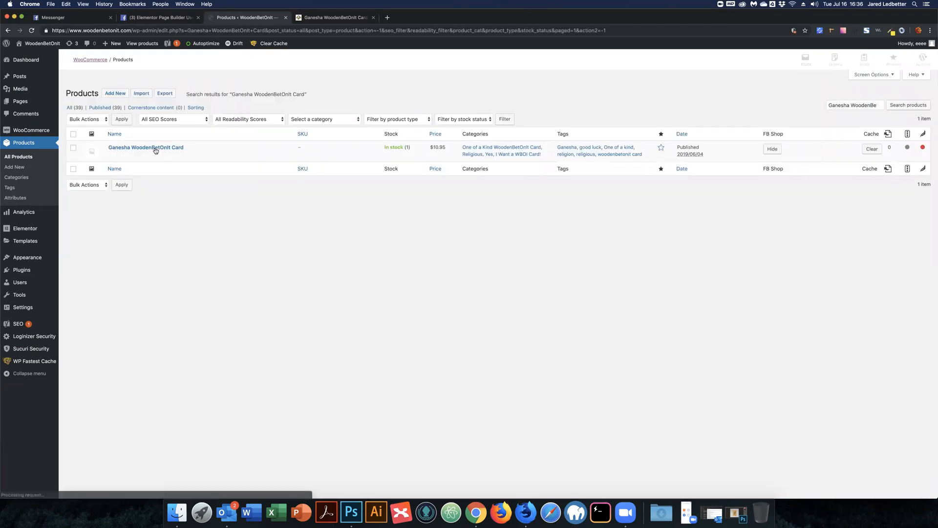
pyautogui.click(146, 147)
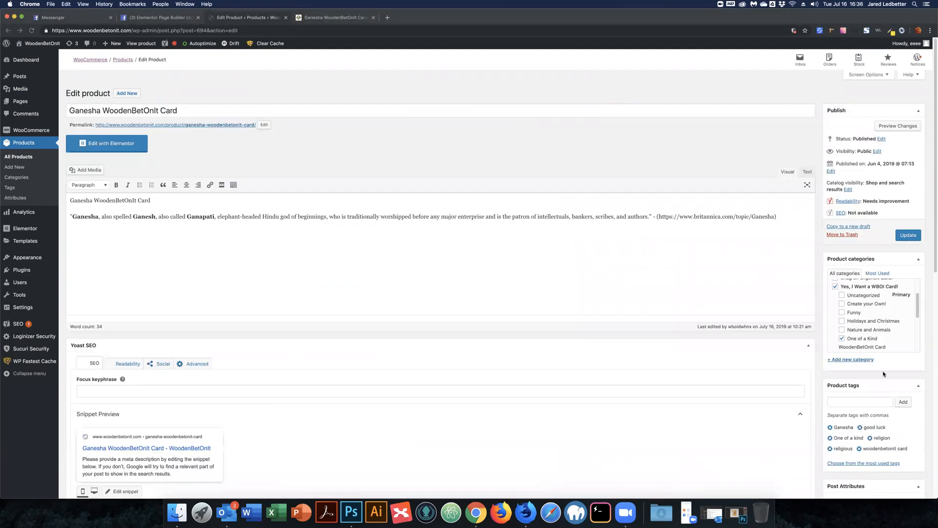
# Set wood_ganesha.jpg from the Media Library as the product image and update the product
pyautogui.scroll(-5, 884, 374)
pyautogui.scroll(-5, 876, 392)
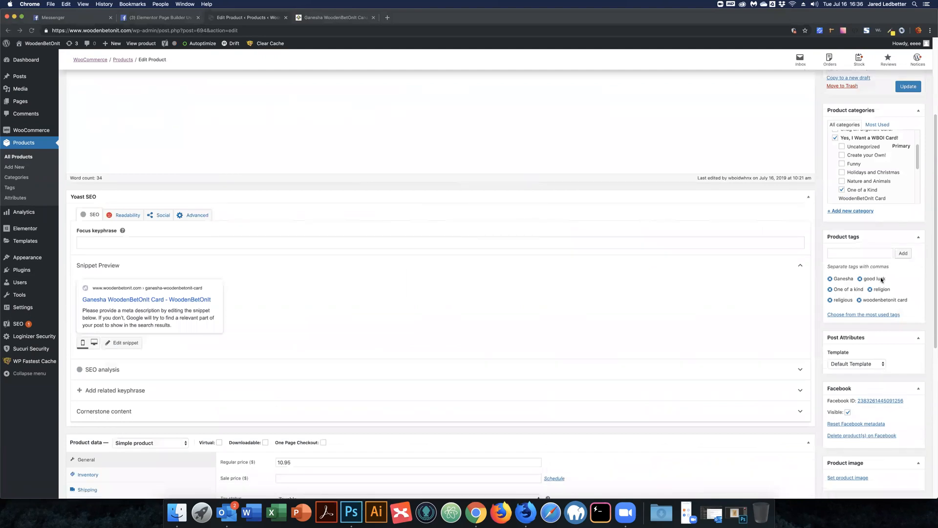
pyautogui.click(850, 232)
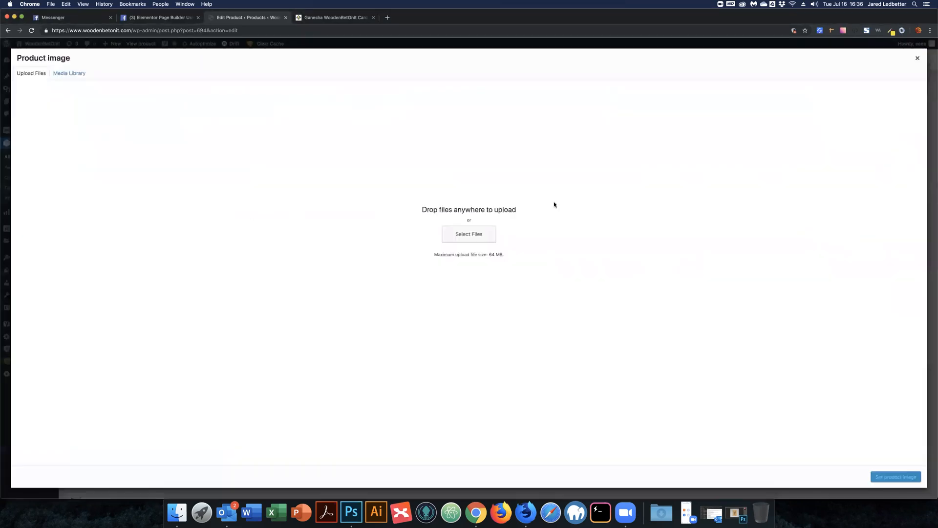
pyautogui.click(72, 73)
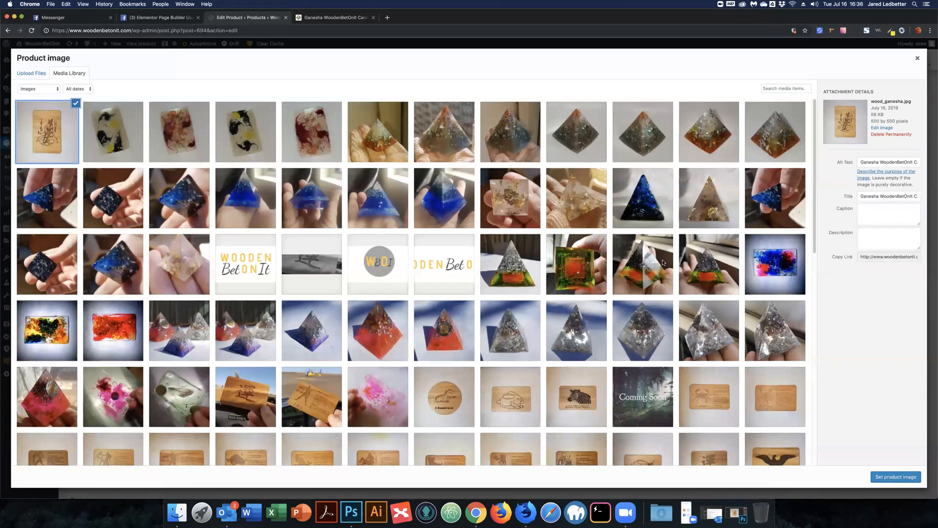
pyautogui.click(896, 477)
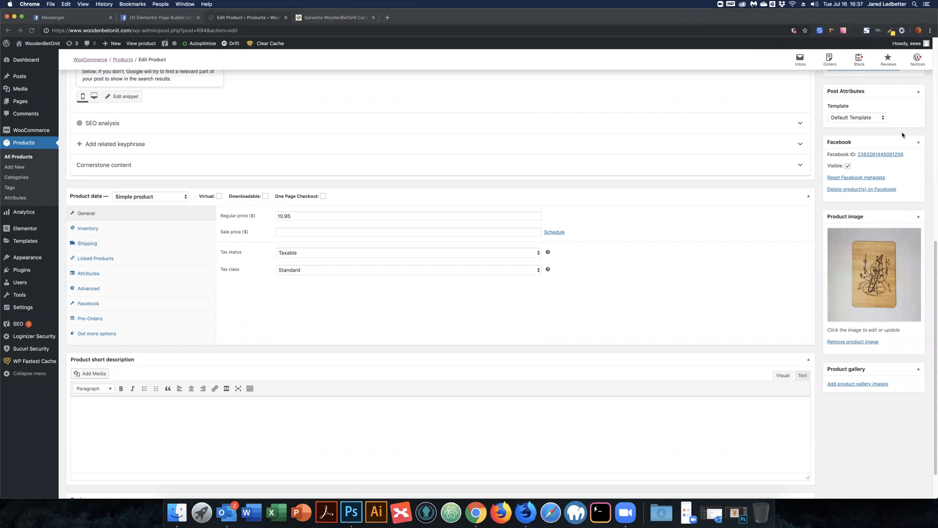
pyautogui.scroll(6, 904, 136)
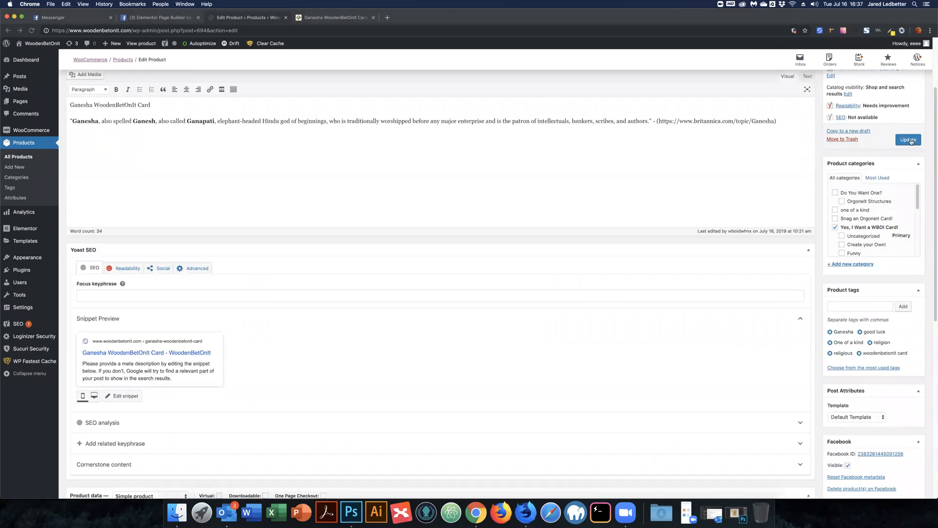
pyautogui.click(910, 141)
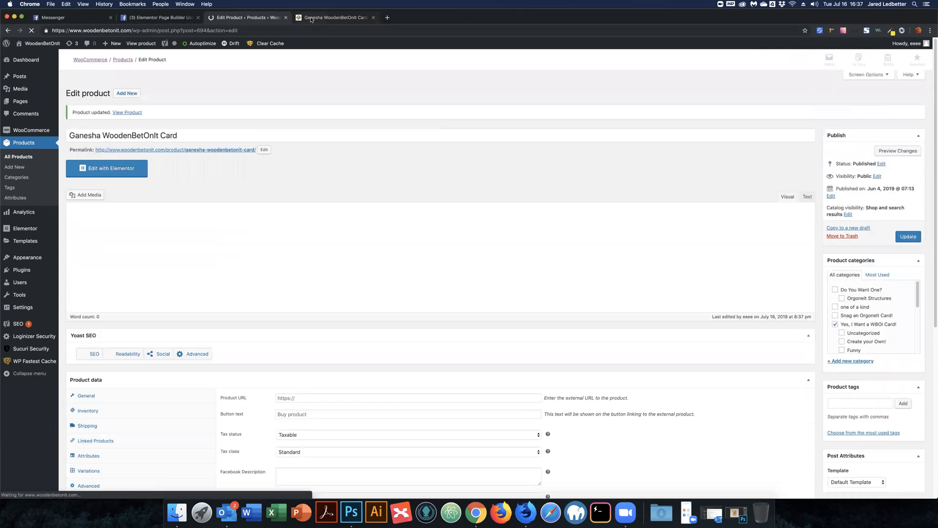
# Check the Ganesha card's image on the storefront by reopening its product page from the shop's latest cards
pyautogui.click(311, 20)
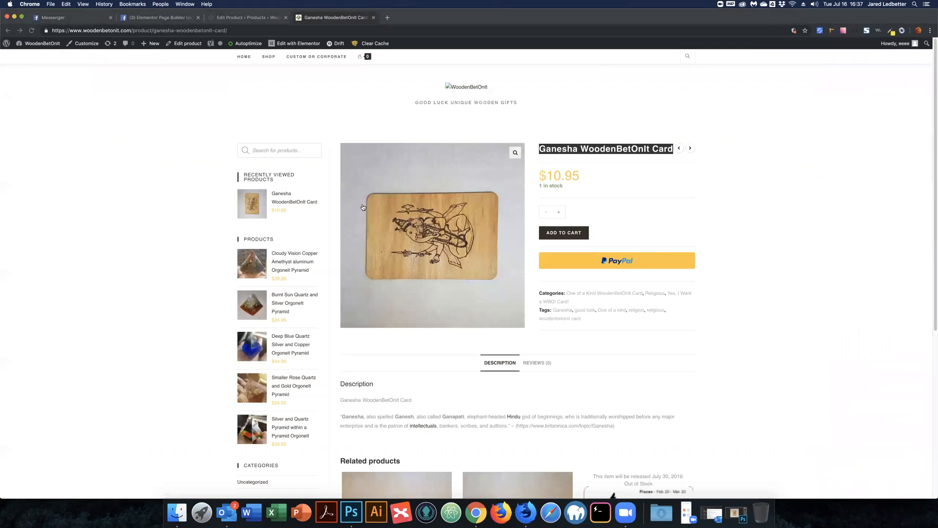
pyautogui.click(248, 58)
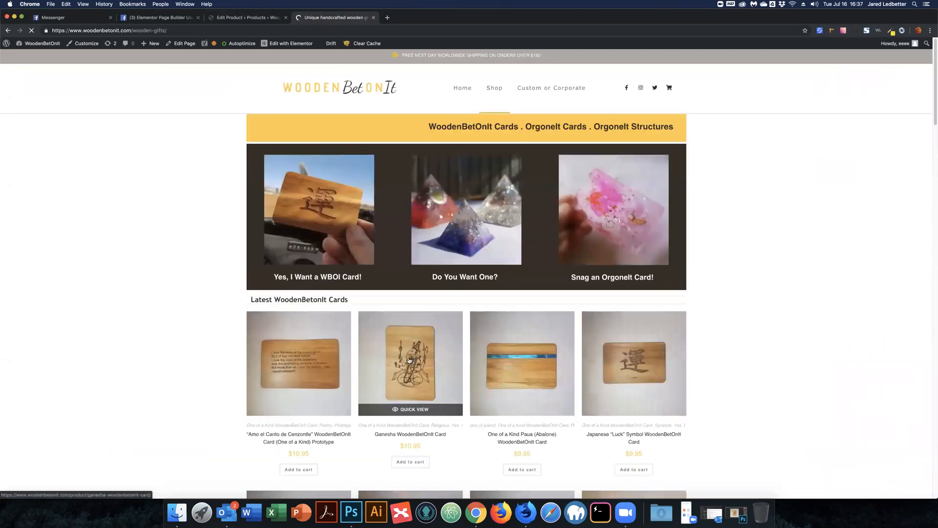
pyautogui.click(410, 360)
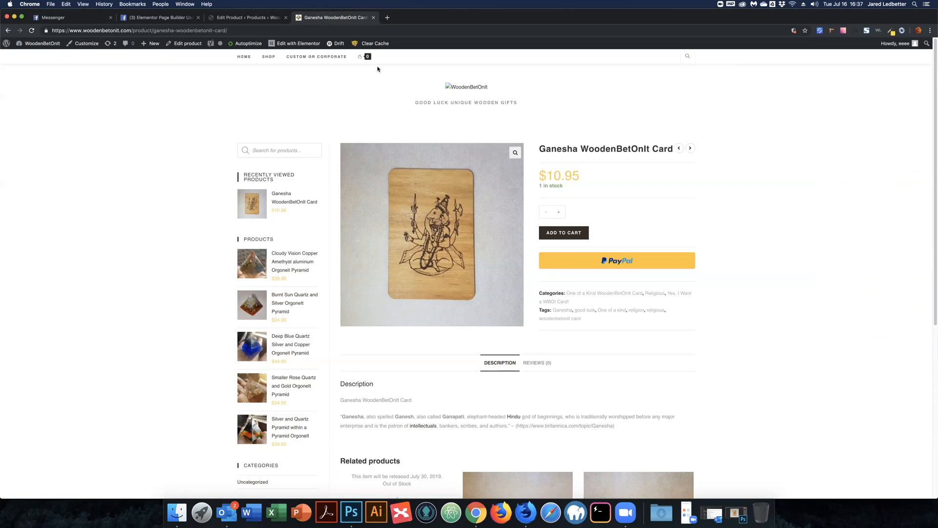
# Search the wordpress.org plugin directory for "image orientation" in a new browser tab and open the Fix Image Rotation plugin's page
pyautogui.click(387, 18)
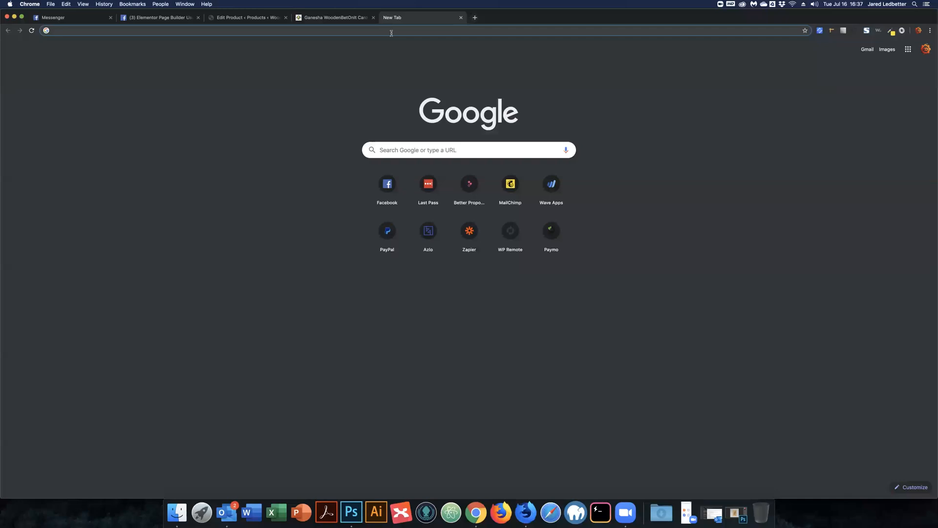
pyautogui.write('wordpress.org')
pyautogui.press('Return')
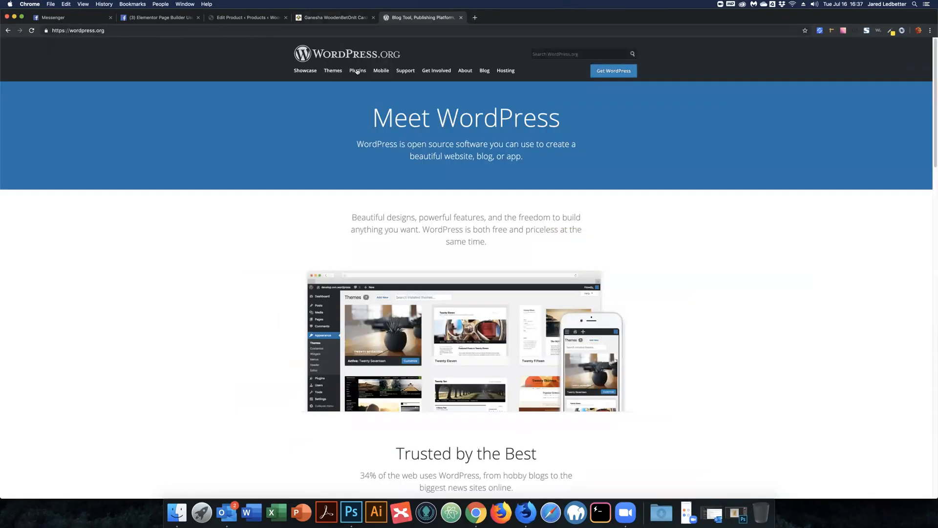
pyautogui.click(357, 71)
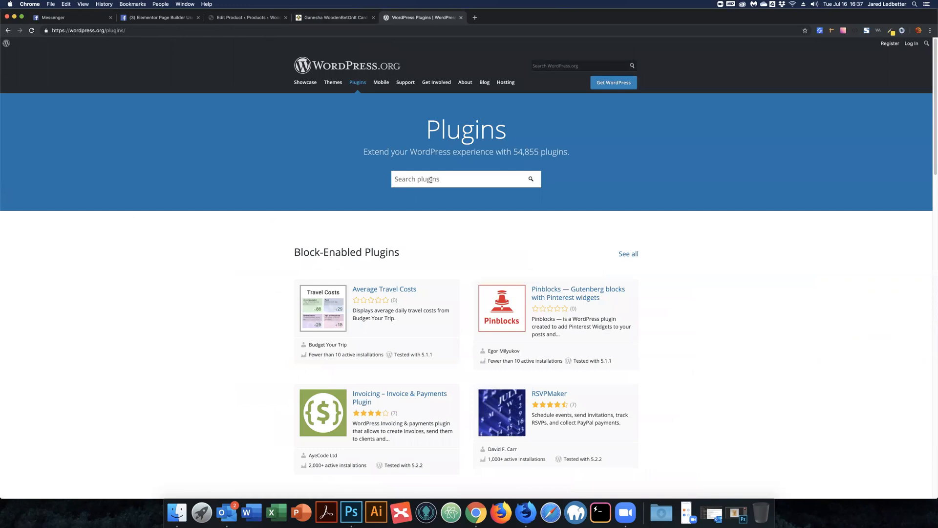
pyautogui.write('image orientation')
pyautogui.press('Return')
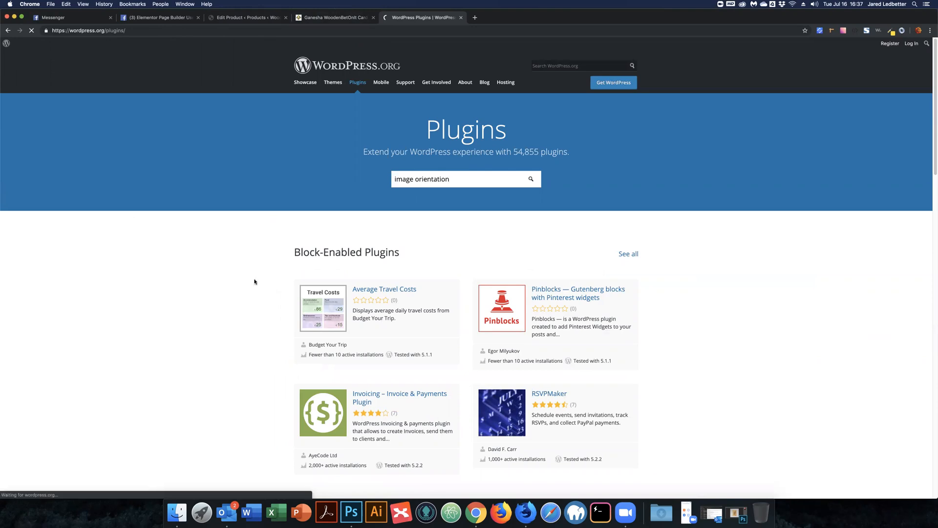
pyautogui.click(392, 171)
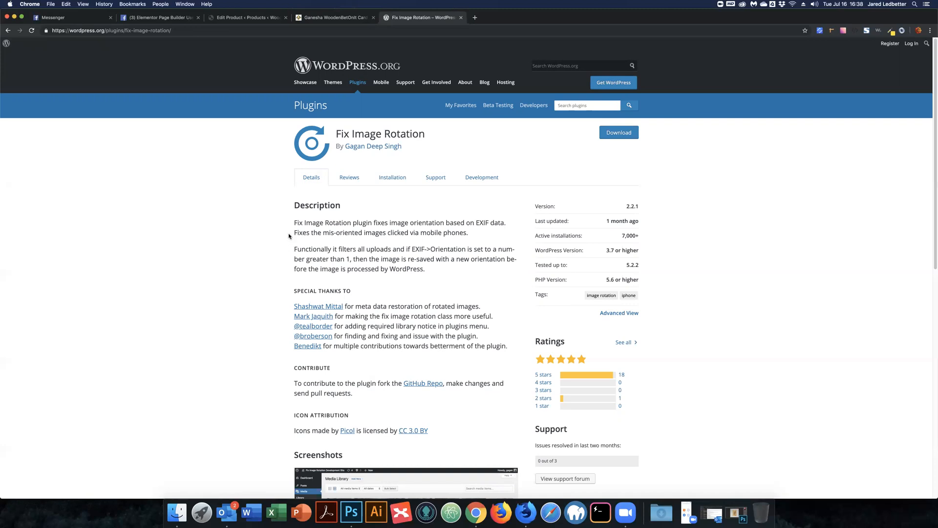
# Read the Fix Image Rotation plugin's description and close its page
pyautogui.moveTo(305, 223); pyautogui.dragTo(376, 267)
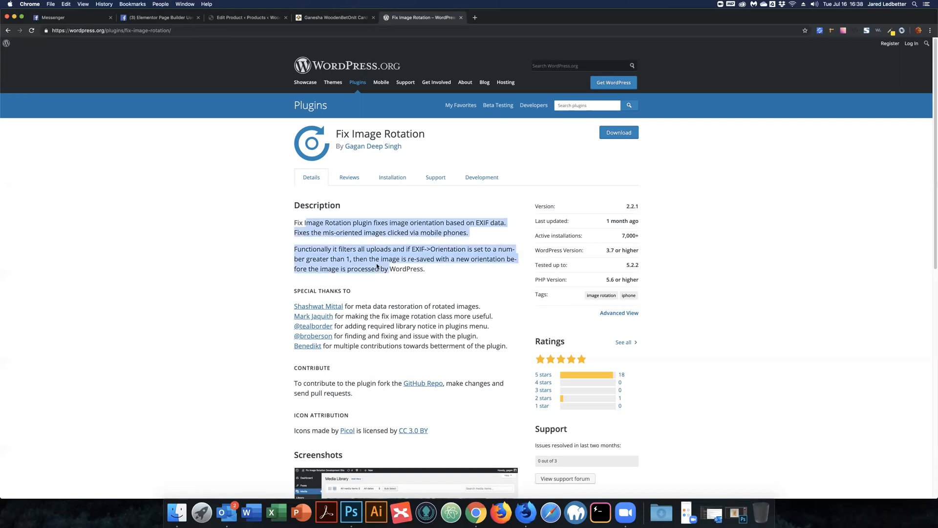
pyautogui.click(255, 247)
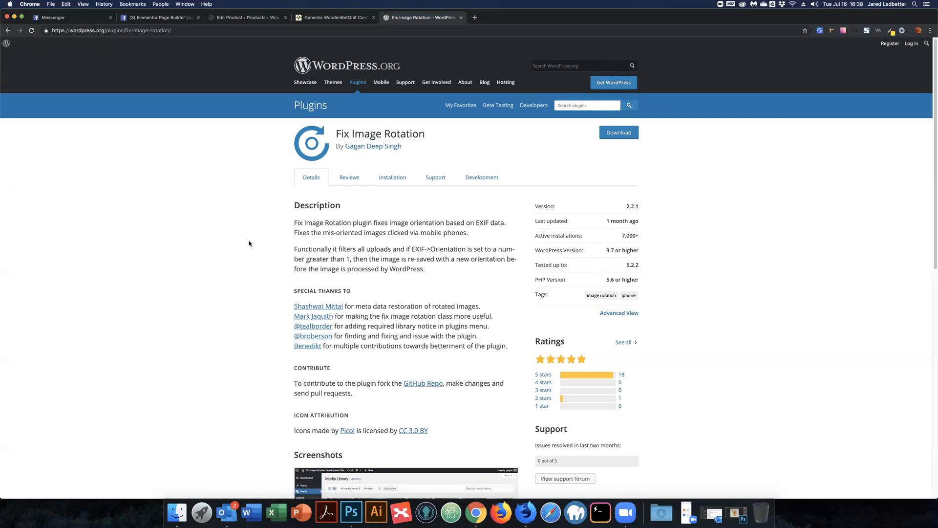
pyautogui.click(461, 17)
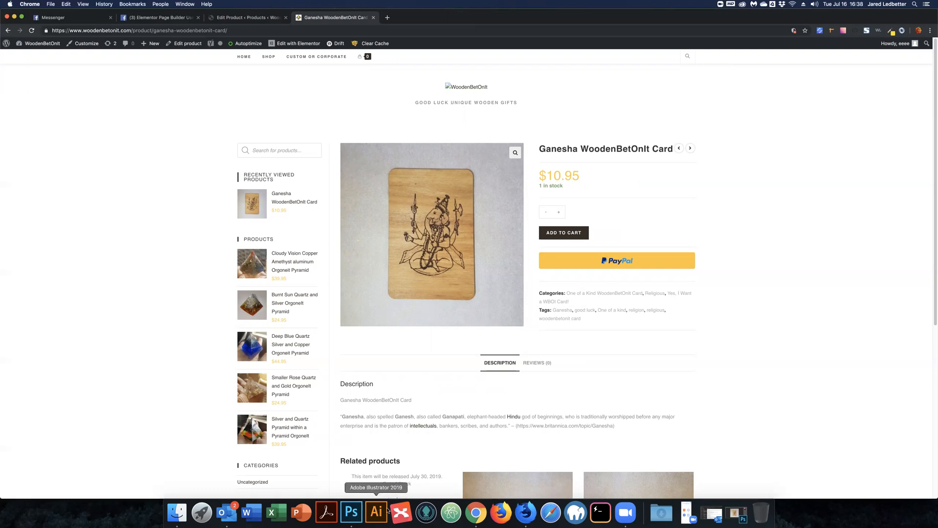
# Switch to Finder, look through the Adobe folders in Applications, and close the window to return to the product page
pyautogui.click(195, 500)
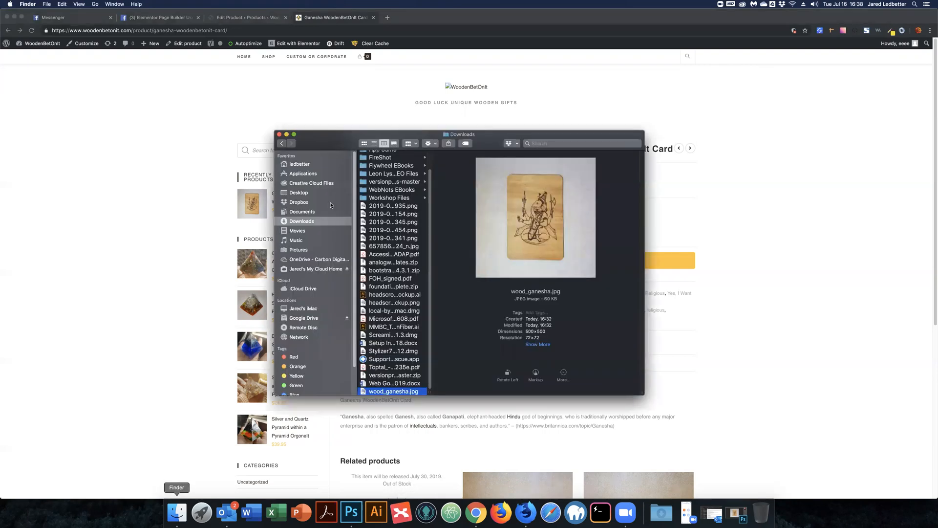
pyautogui.click(323, 178)
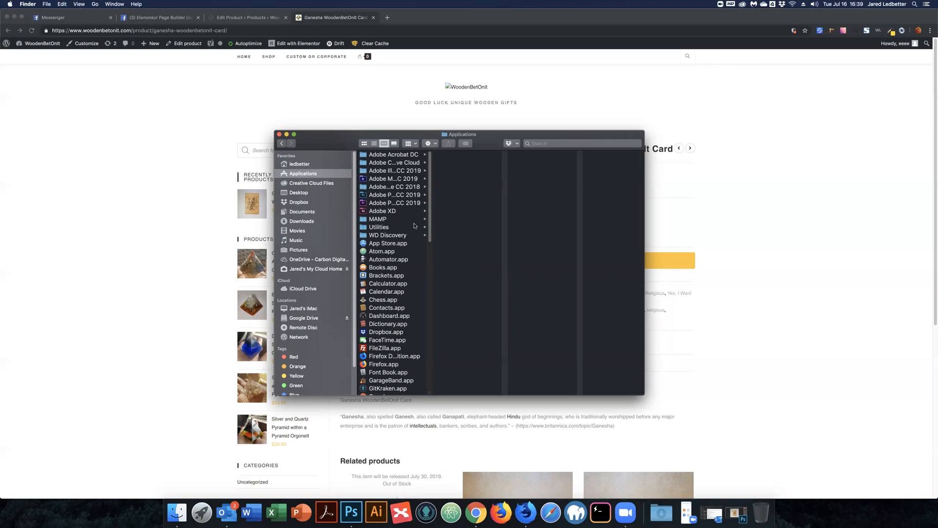
pyautogui.click(377, 156)
pyautogui.click(380, 163)
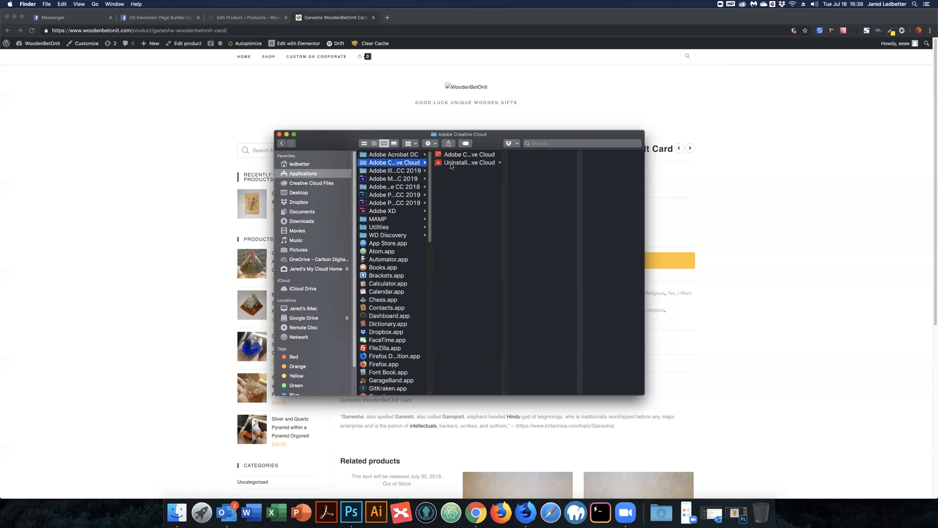
pyautogui.press('Down')
pyautogui.press('Down')
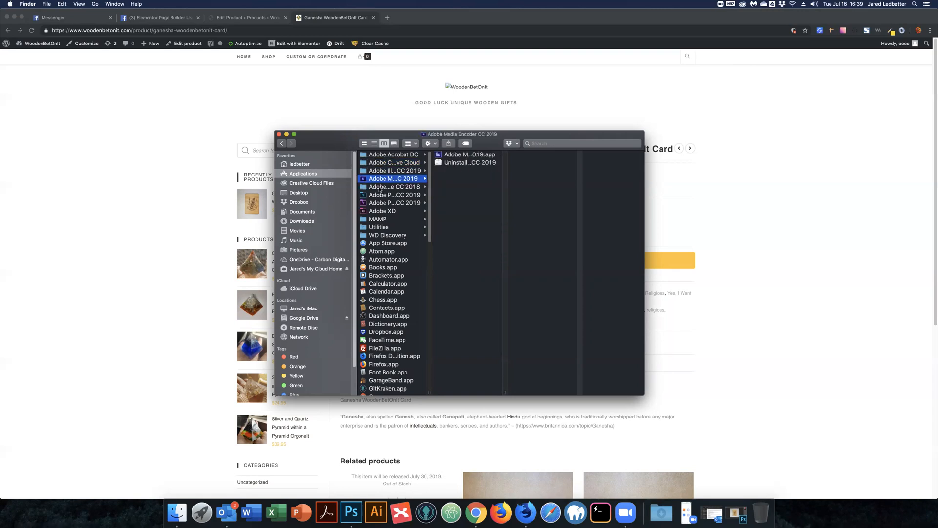
pyautogui.press('Down')
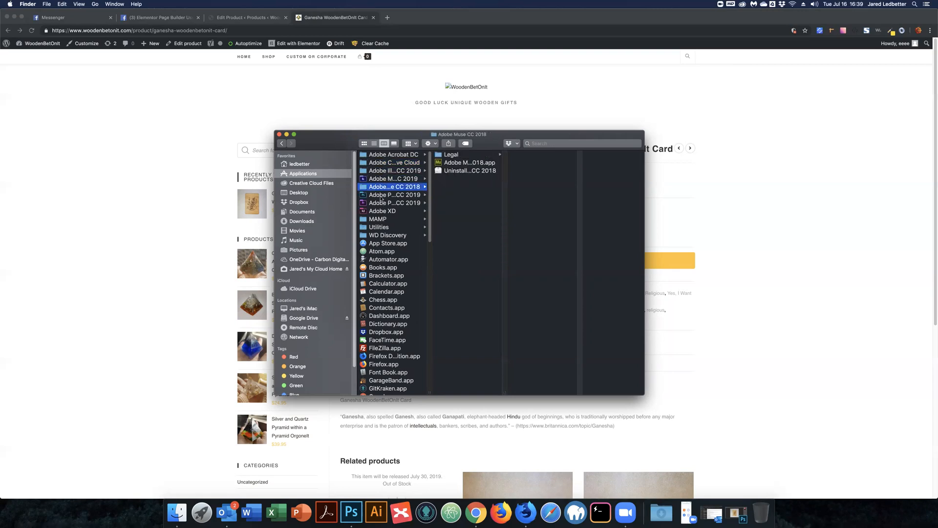
pyautogui.click(396, 204)
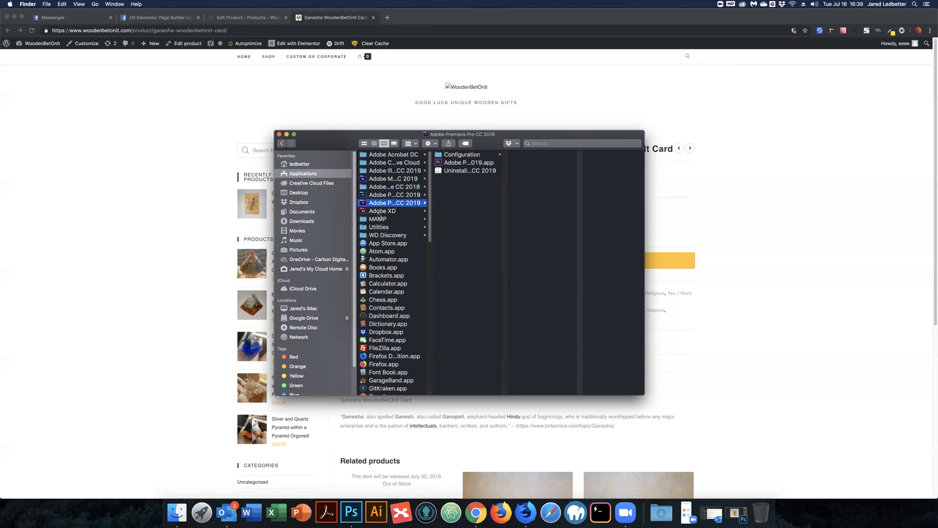
pyautogui.click(396, 213)
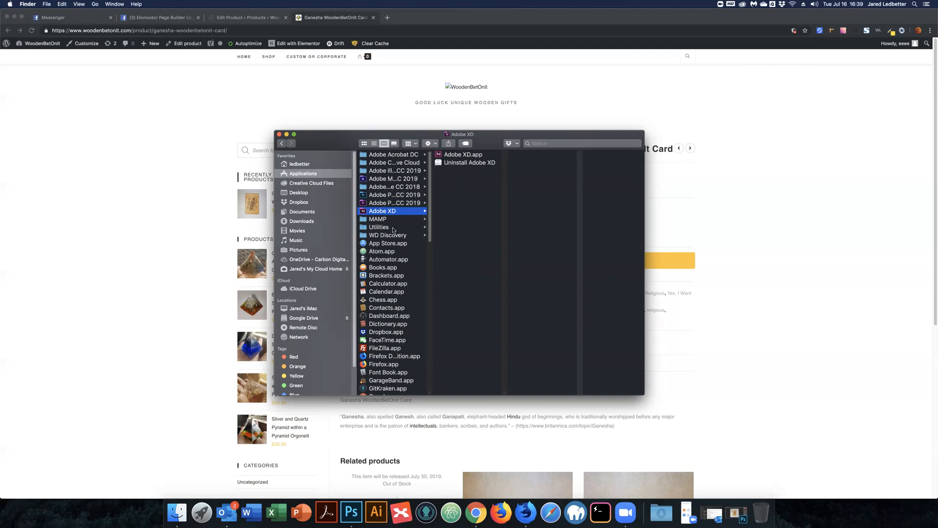
pyautogui.scroll(-4, 394, 230)
pyautogui.scroll(4, 397, 208)
pyautogui.click(278, 135)
pyautogui.click(158, 152)
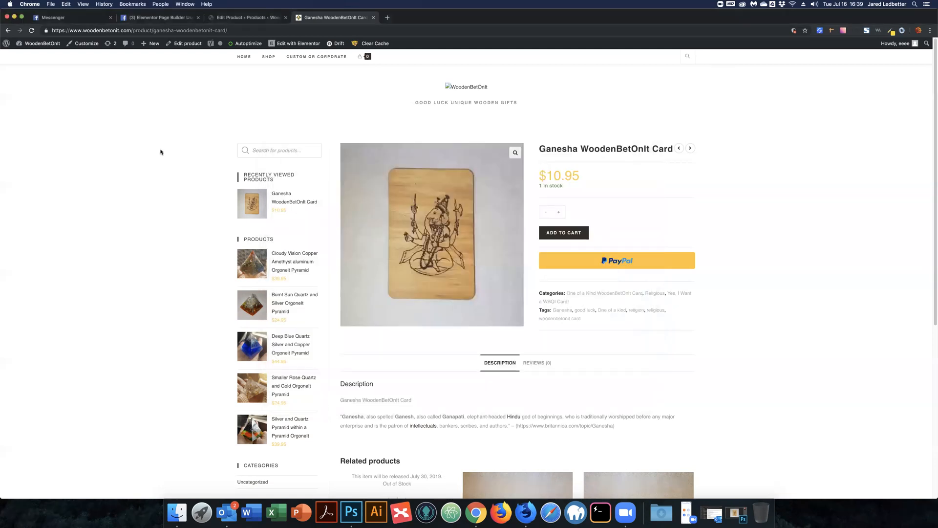